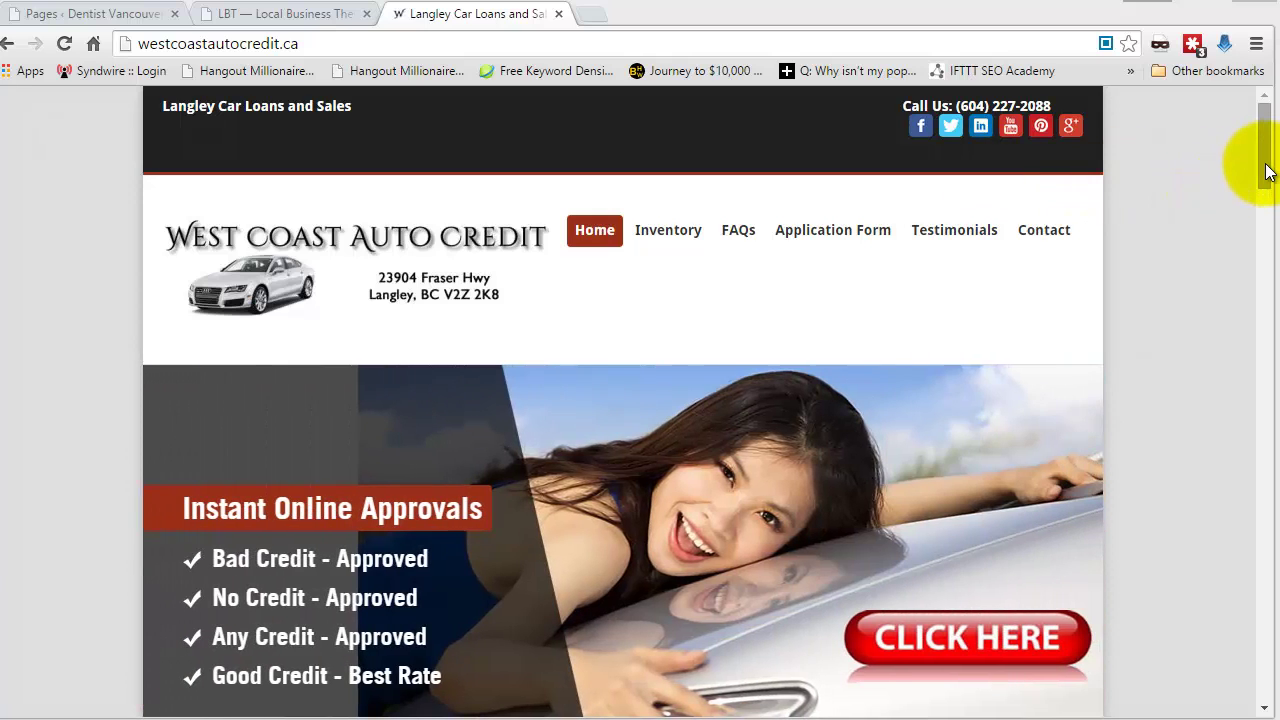
Look through the West Coast Auto Credit home page, from its header and banners to the application form, video and footer business details
{"action": "left_click", "coordinate": [1267, 172]}
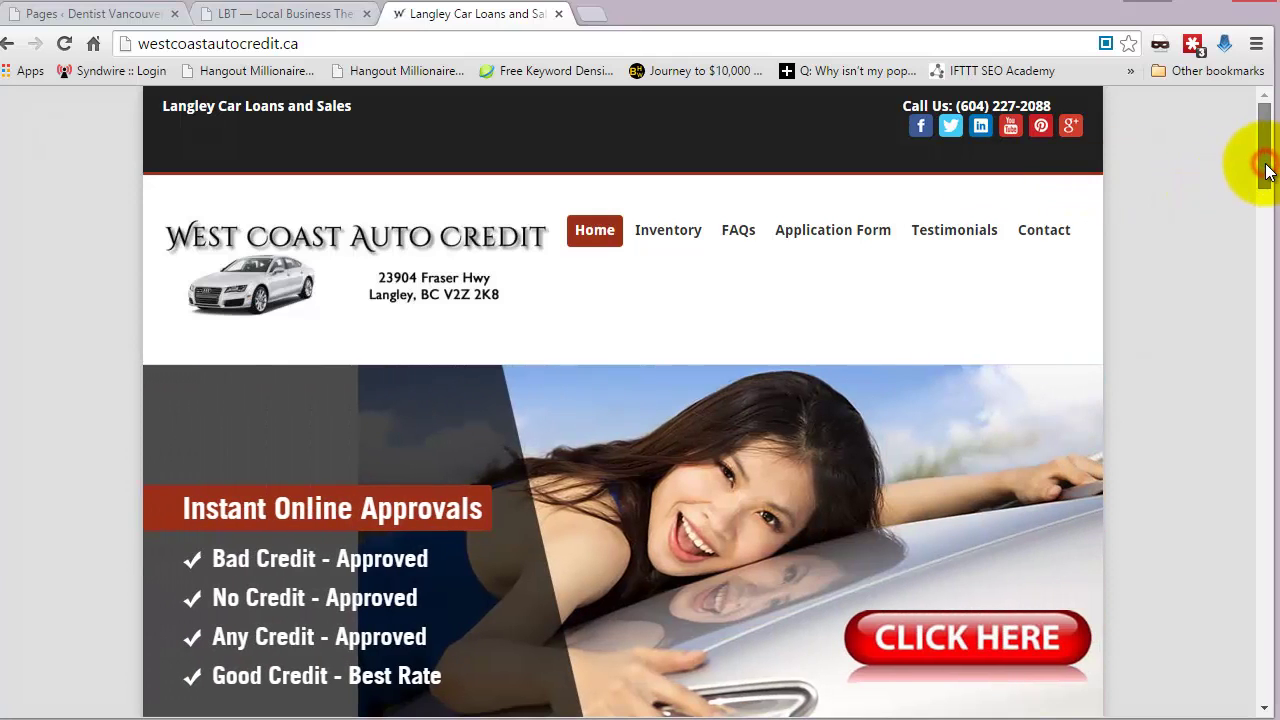
{"action": "left_click_drag", "start_coordinate": [1267, 172], "coordinate": [1268, 253]}
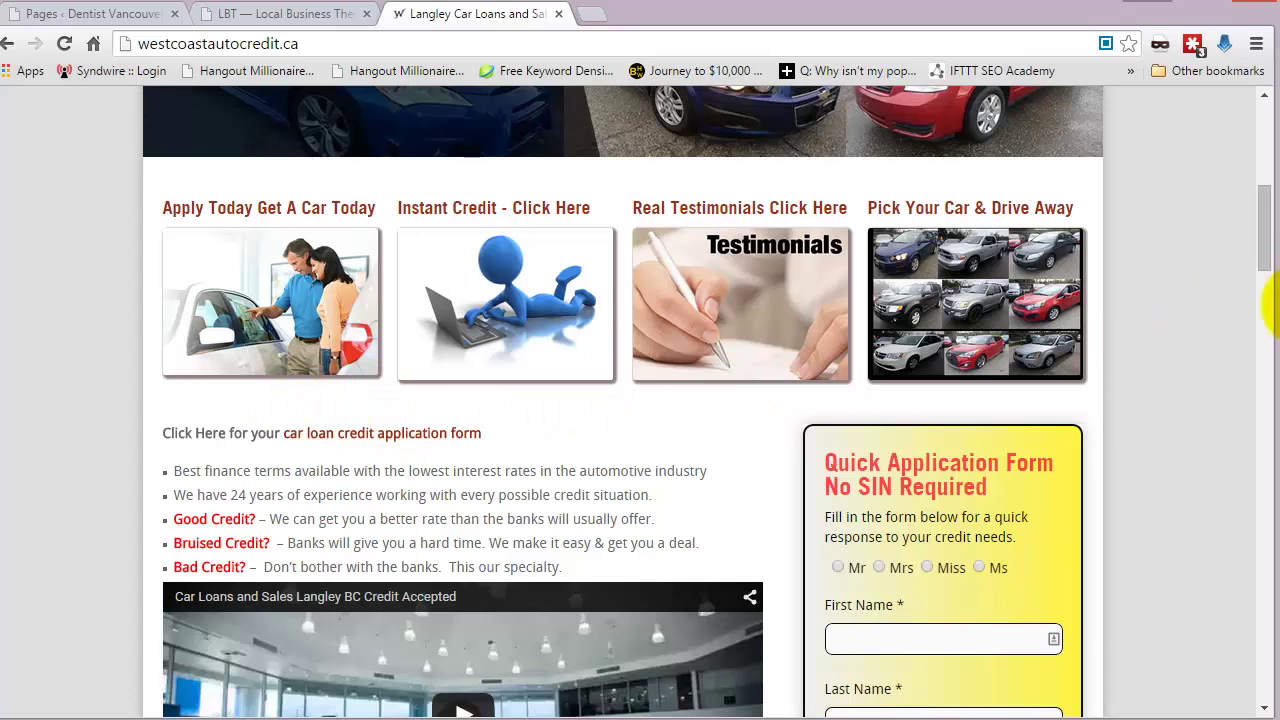
{"action": "left_click_drag", "start_coordinate": [1268, 268], "coordinate": [1251, 114]}
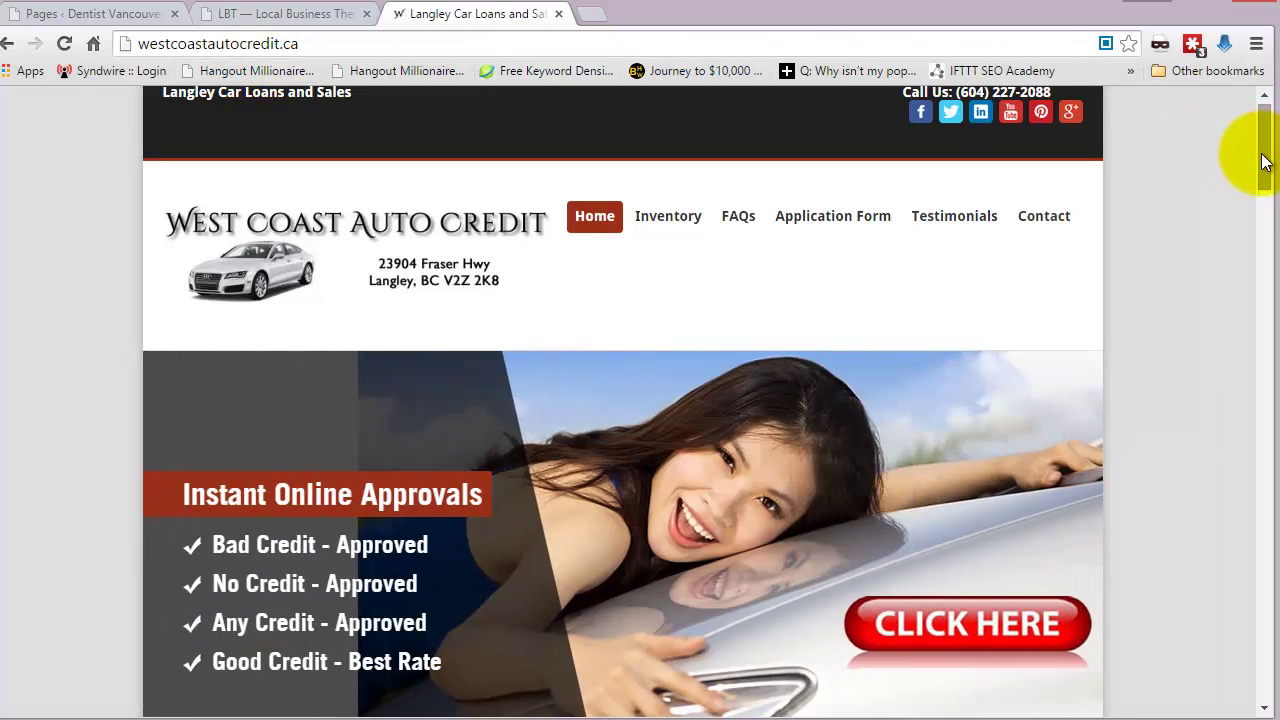
{"action": "left_click_drag", "start_coordinate": [1265, 162], "coordinate": [1266, 234]}
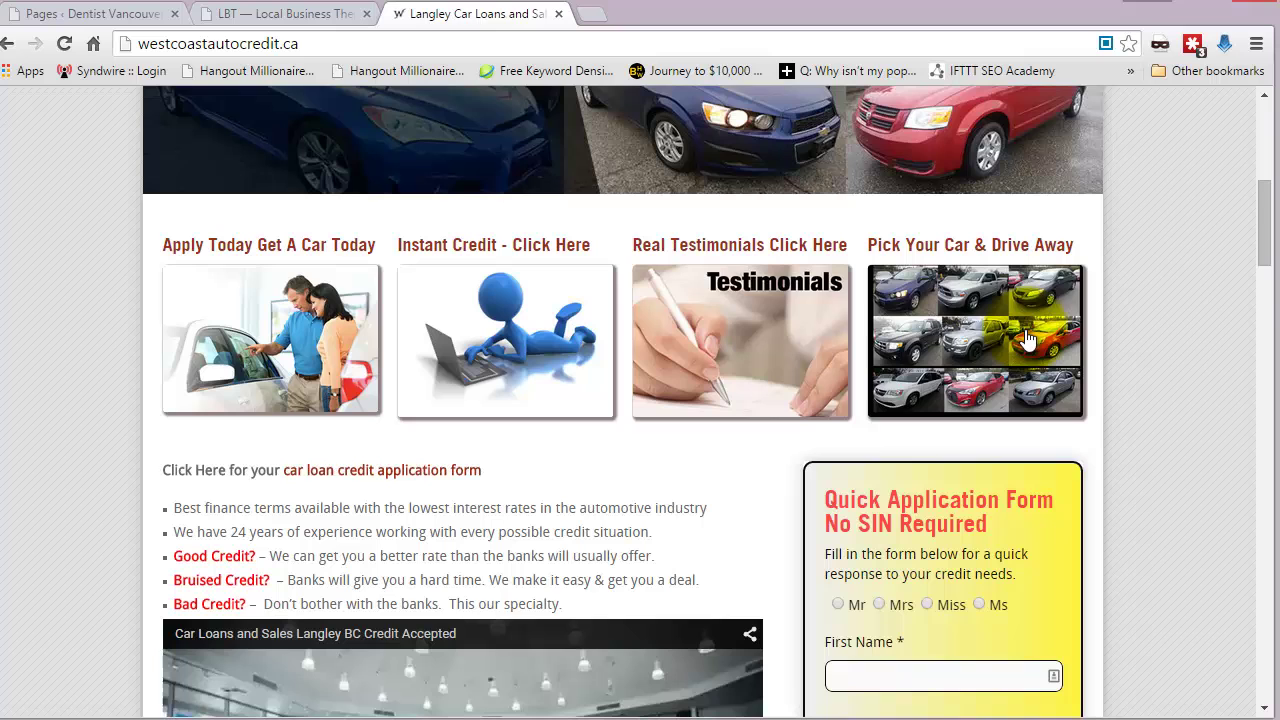
{"action": "left_click_drag", "start_coordinate": [1257, 243], "coordinate": [1257, 277]}
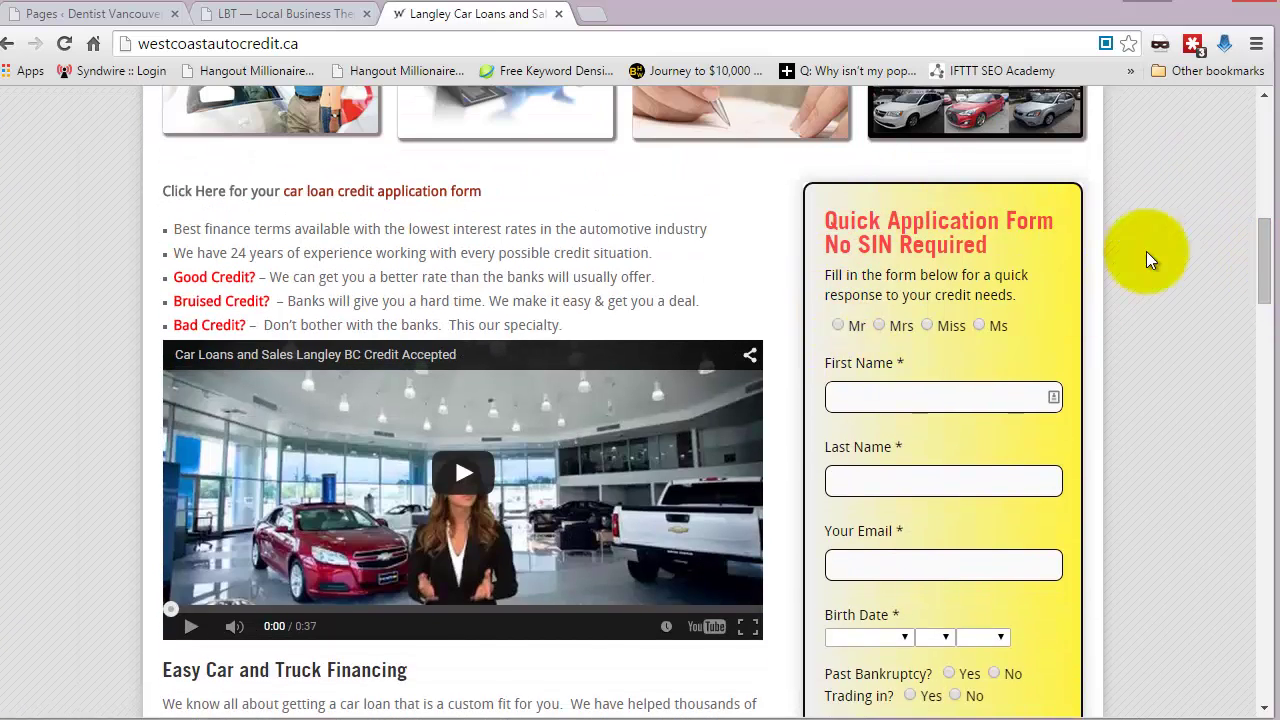
{"action": "left_click_drag", "start_coordinate": [1263, 263], "coordinate": [1264, 269]}
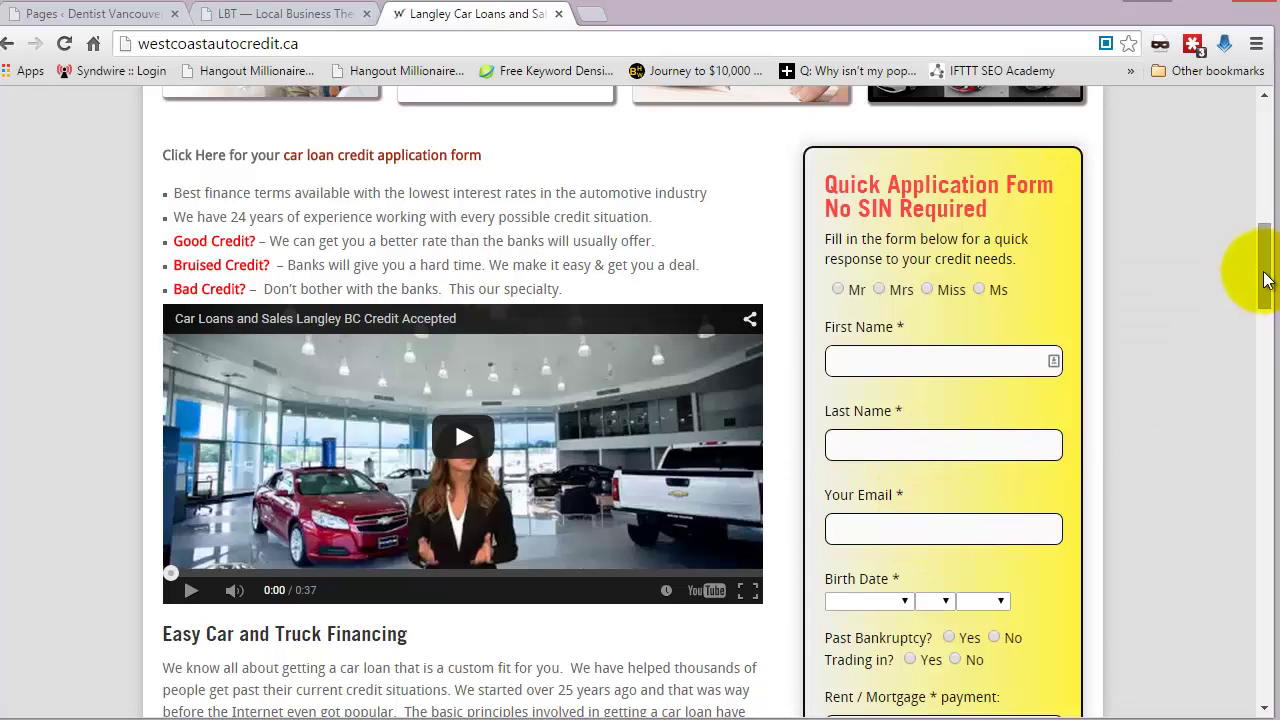
{"action": "mouse_move", "coordinate": [1262, 271]}
{"action": "left_mouse_down"}
{"action": "mouse_move", "coordinate": [1265, 323]}
{"action": "mouse_move", "coordinate": [1260, 280]}
{"action": "left_mouse_up"}
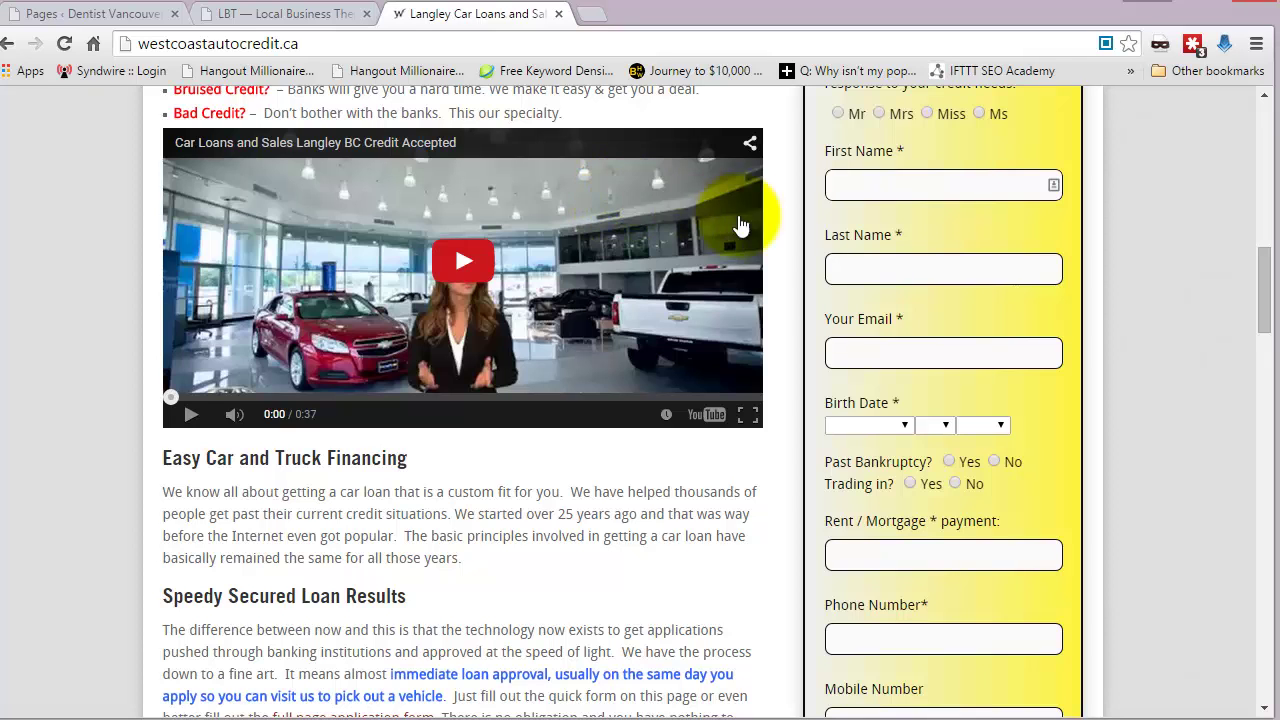
{"action": "left_click_drag", "start_coordinate": [1265, 266], "coordinate": [1265, 218]}
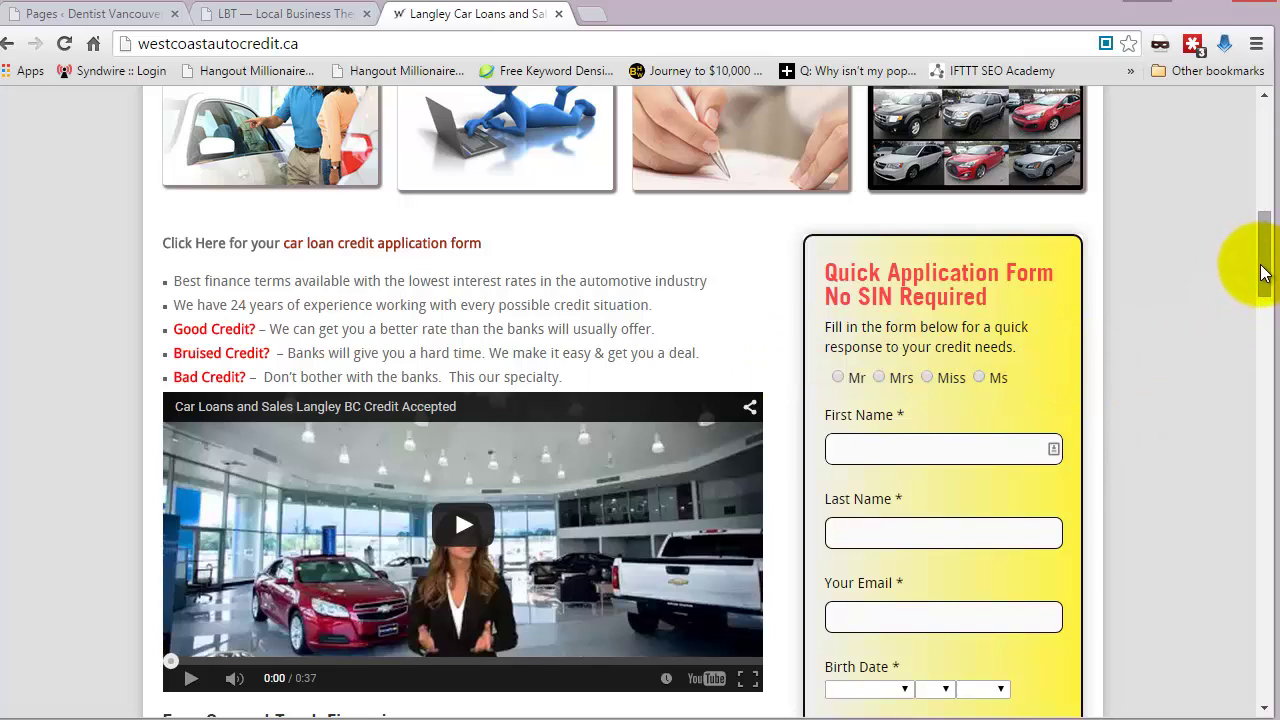
{"action": "left_click_drag", "start_coordinate": [1260, 266], "coordinate": [1264, 654]}
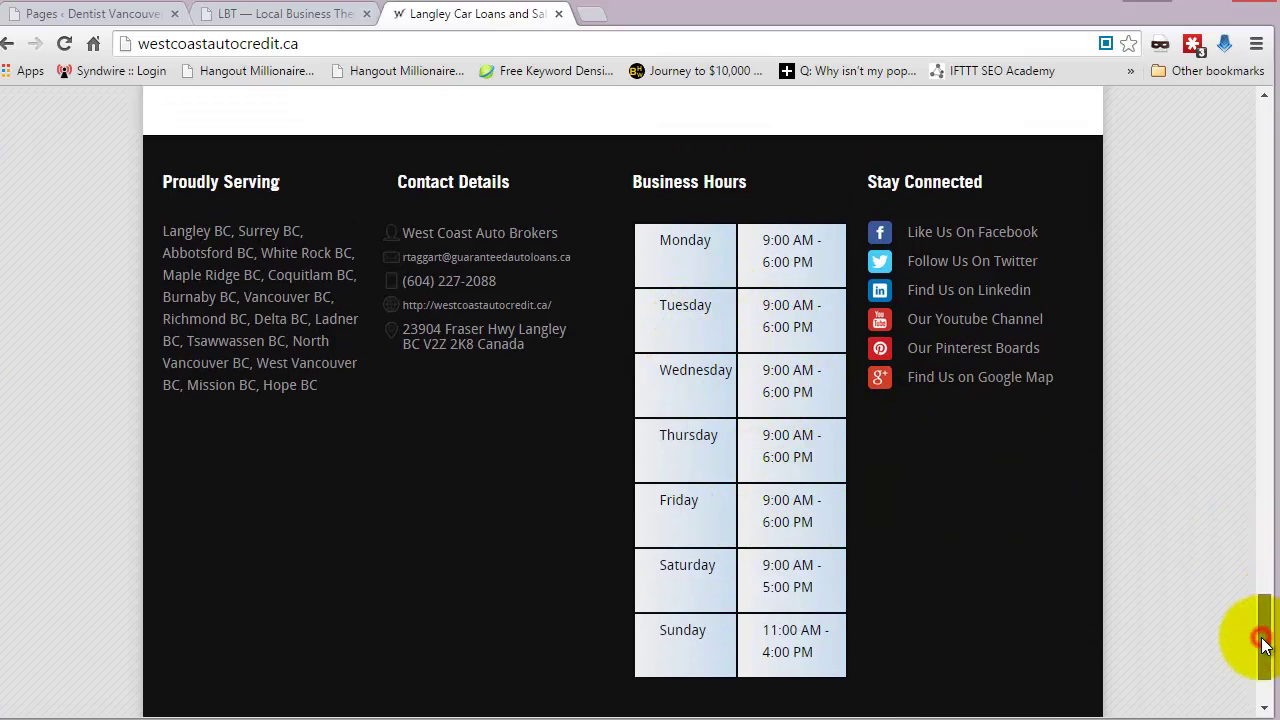
{"action": "left_click_drag", "start_coordinate": [1262, 645], "coordinate": [1262, 82]}
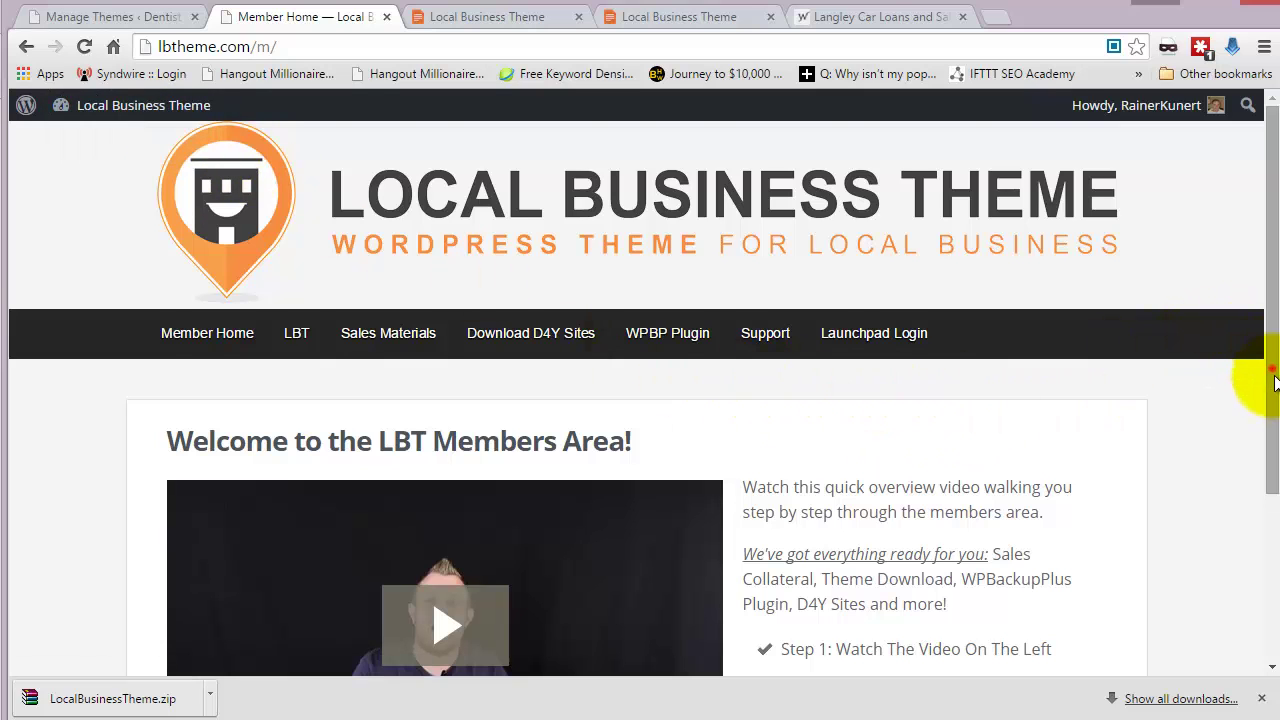
Start the Local Business Theme download from the LBT page of the members area and cancel saving the file
{"action": "left_click_drag", "start_coordinate": [1274, 382], "coordinate": [1257, 443]}
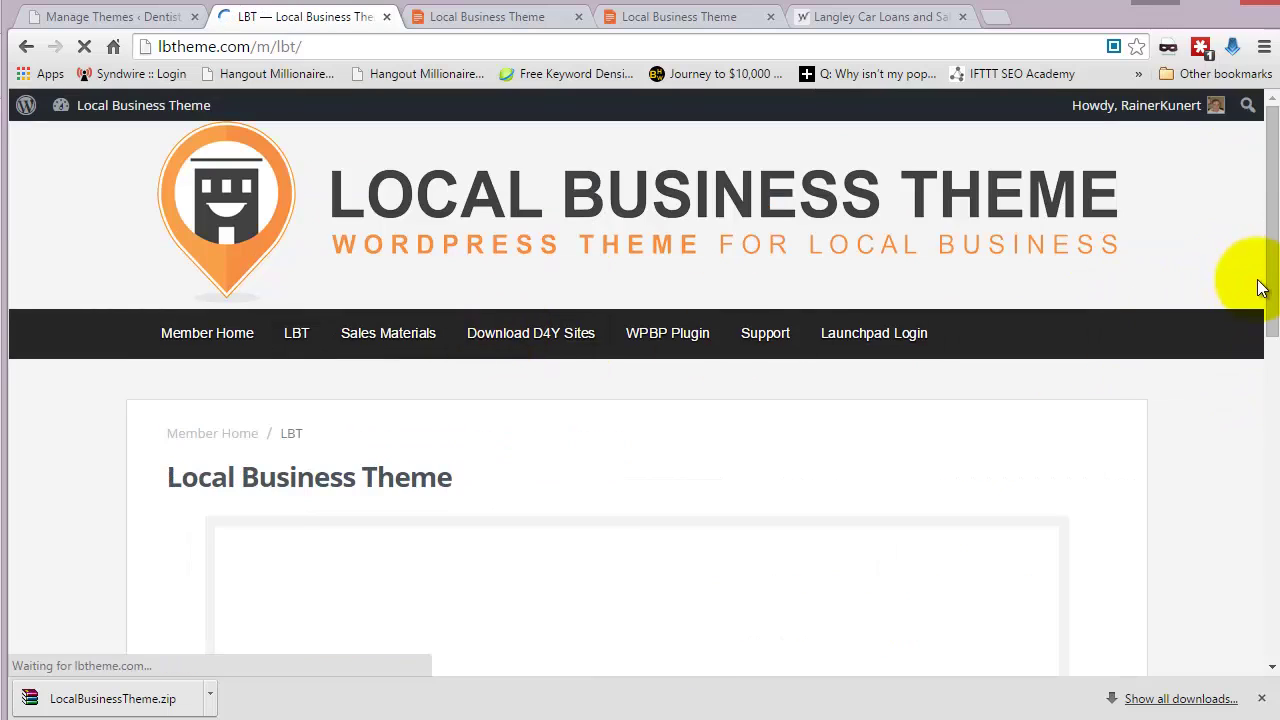
{"action": "left_click_drag", "start_coordinate": [1272, 288], "coordinate": [1270, 609]}
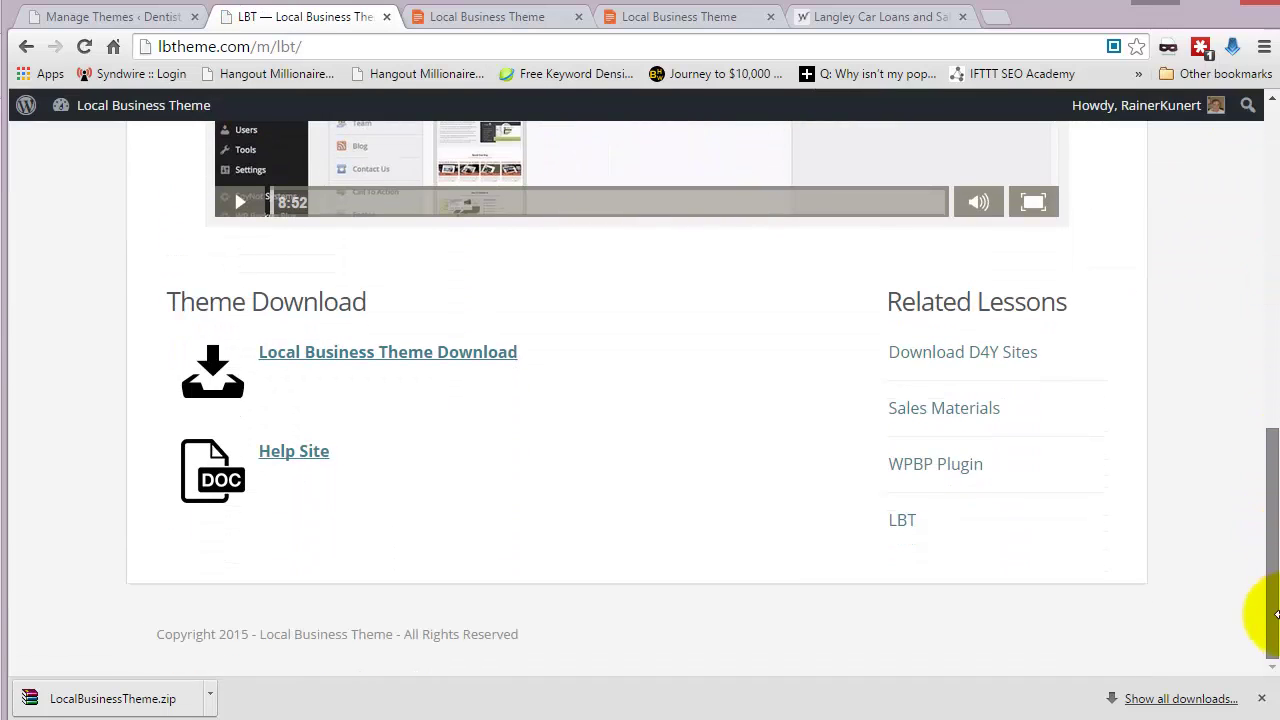
{"action": "left_click", "coordinate": [342, 352]}
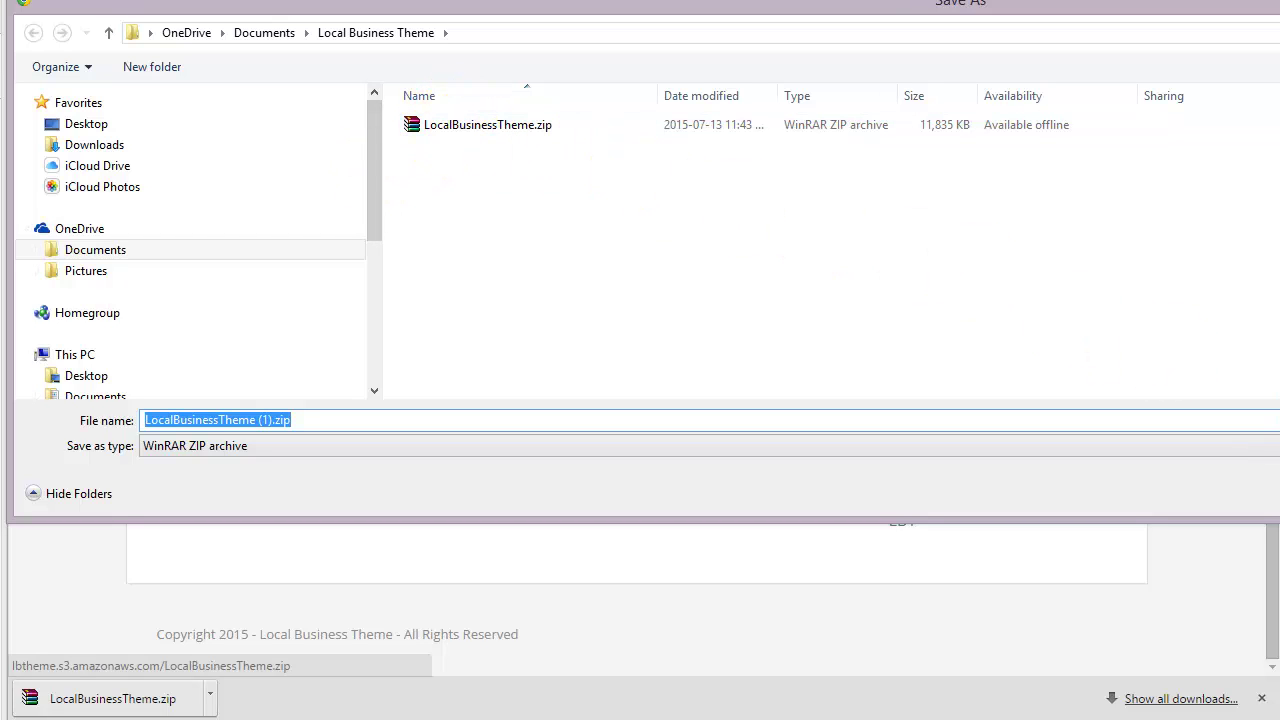
{"action": "key", "text": "Escape"}
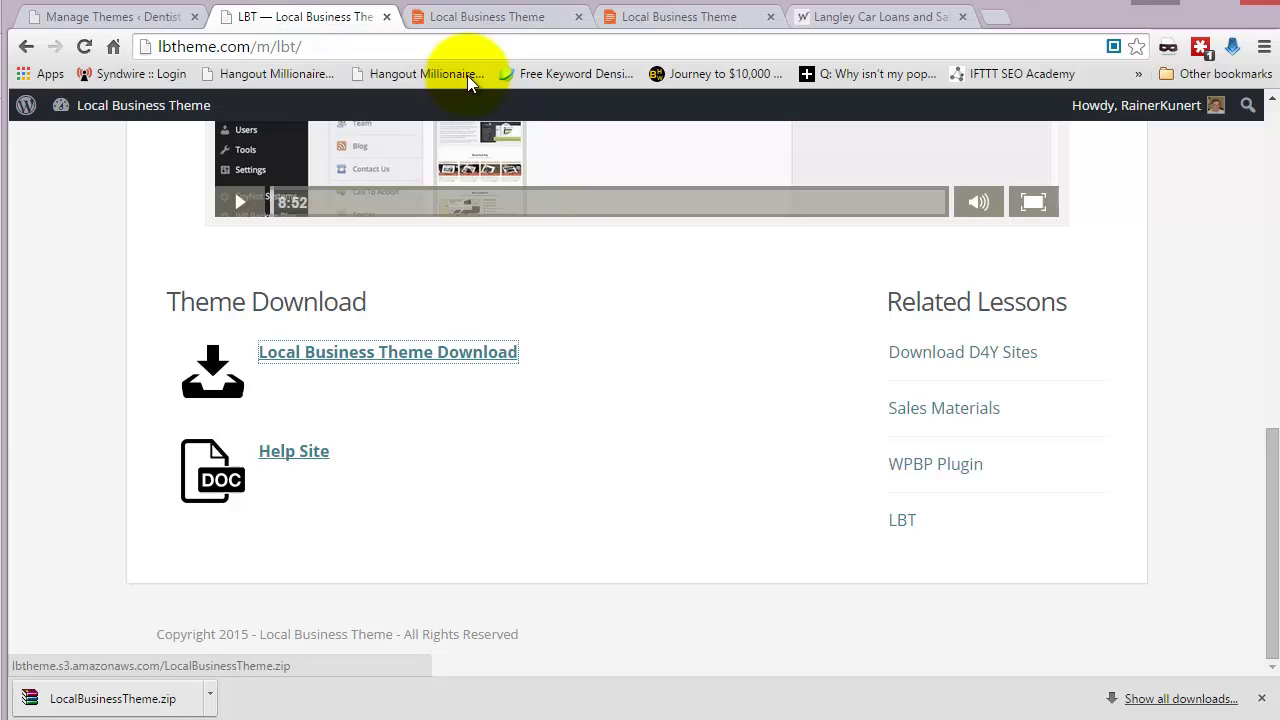
Look at the Local Business Theme documentation, including its leadgen form section and start page, and return to the theme download page
{"action": "left_click", "coordinate": [477, 21]}
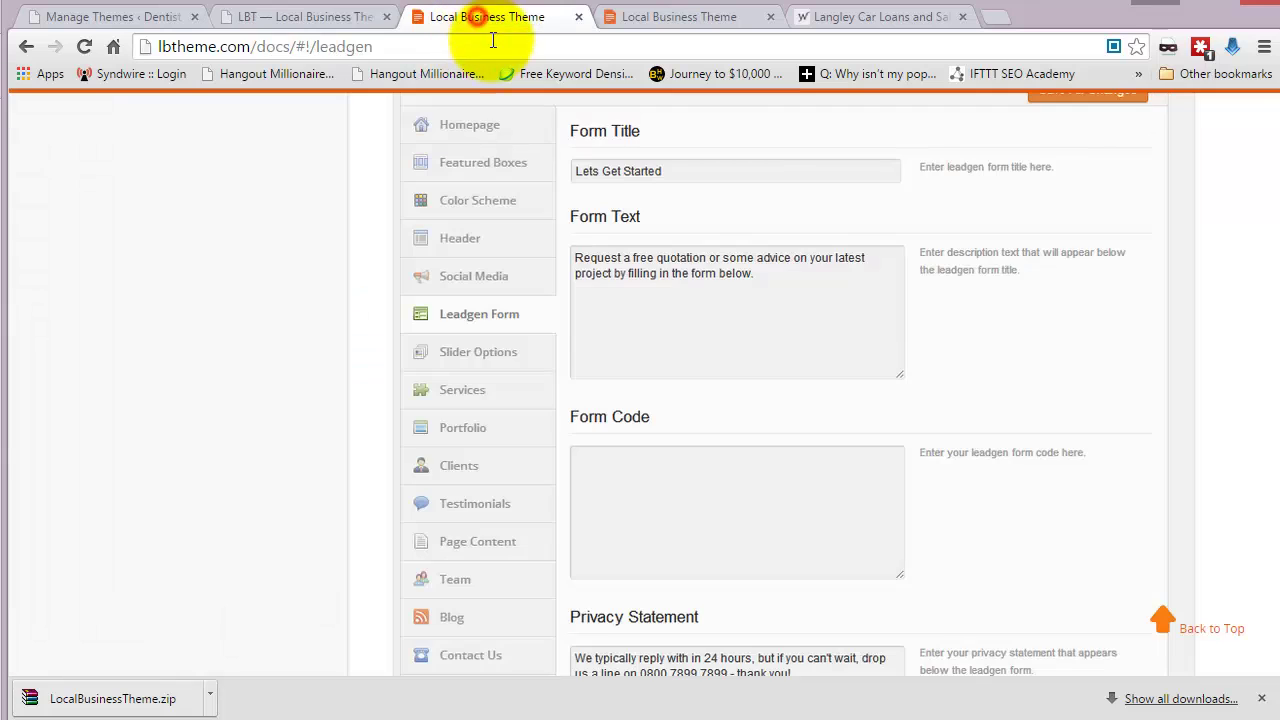
{"action": "left_click", "coordinate": [697, 24]}
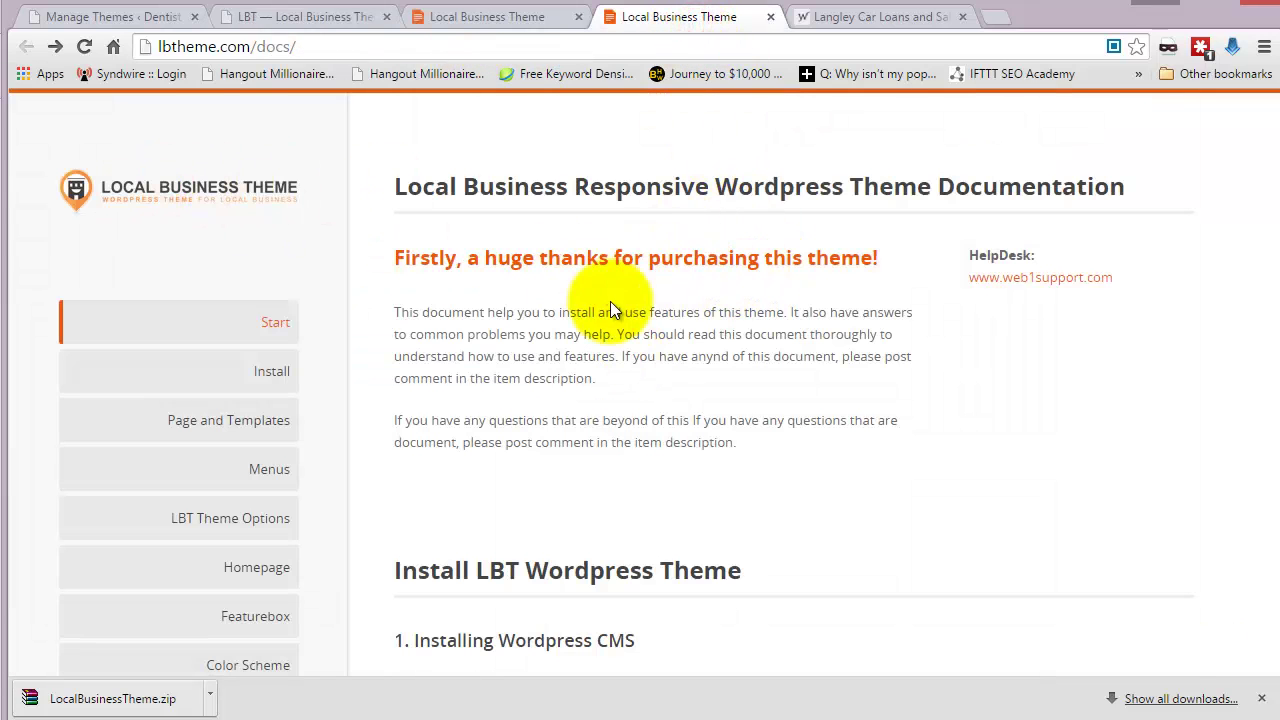
{"action": "left_click", "coordinate": [465, 18]}
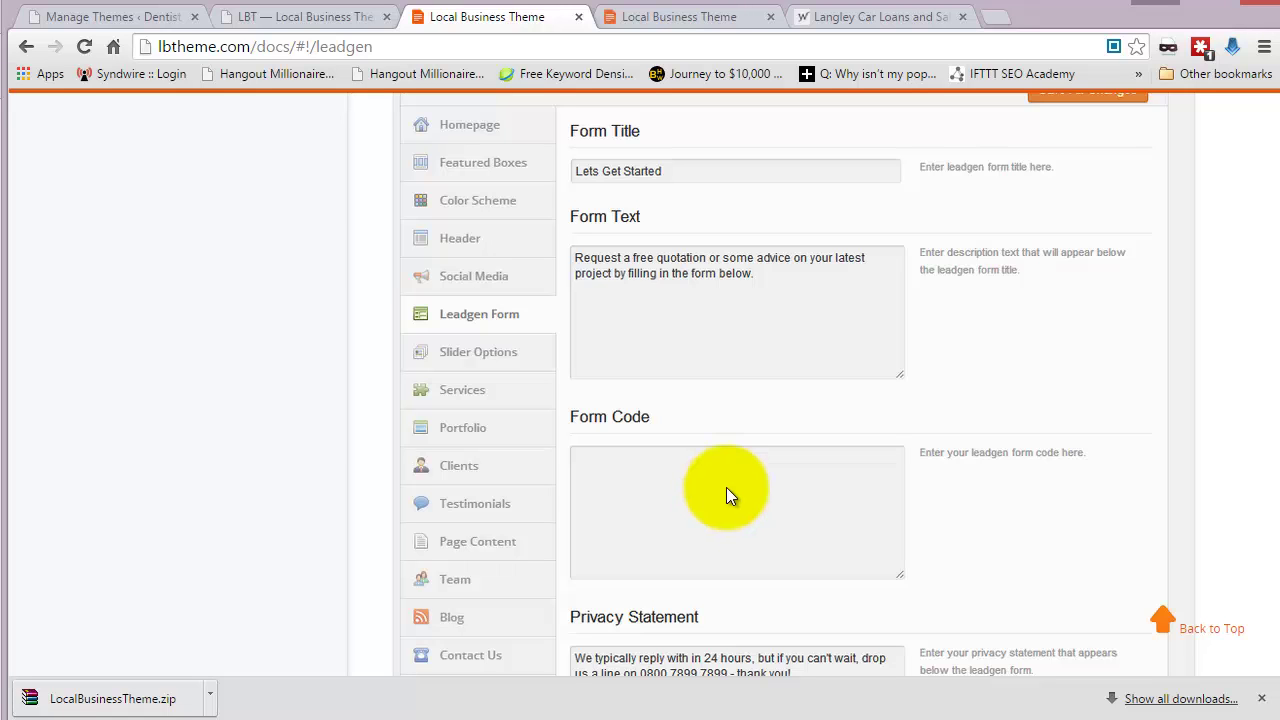
{"action": "left_click", "coordinate": [294, 18]}
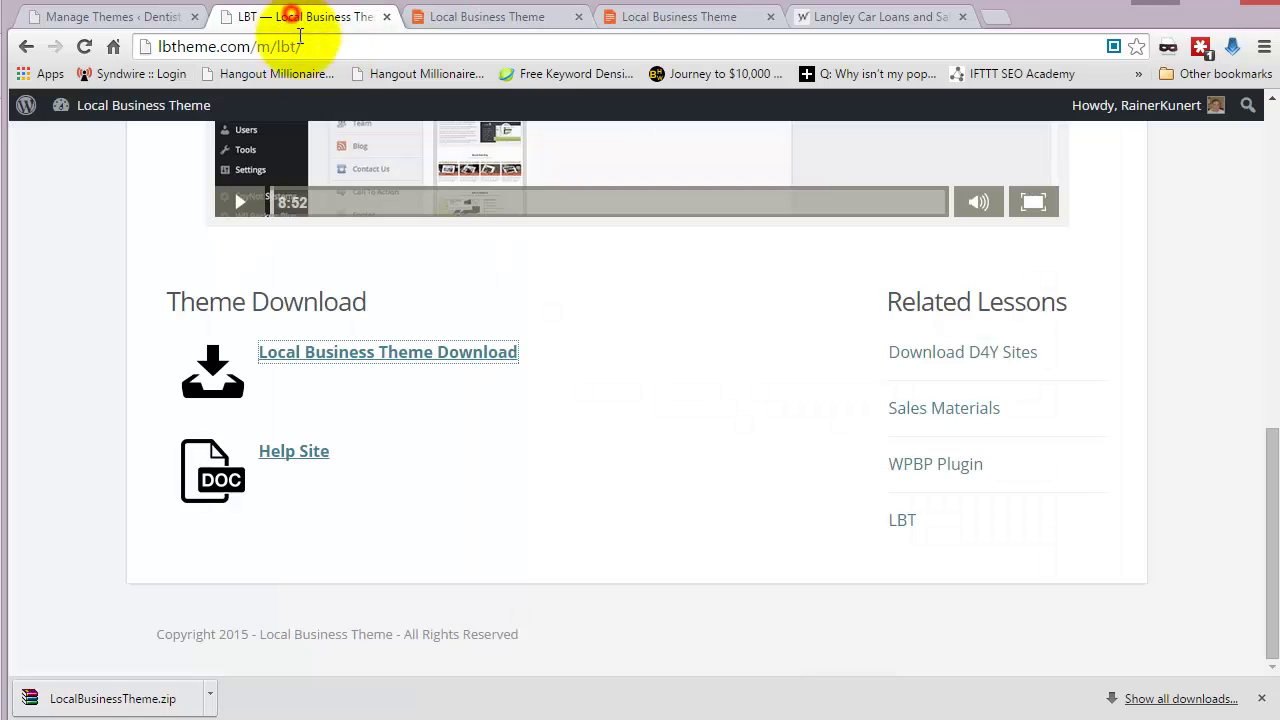
{"action": "left_click", "coordinate": [275, 358]}
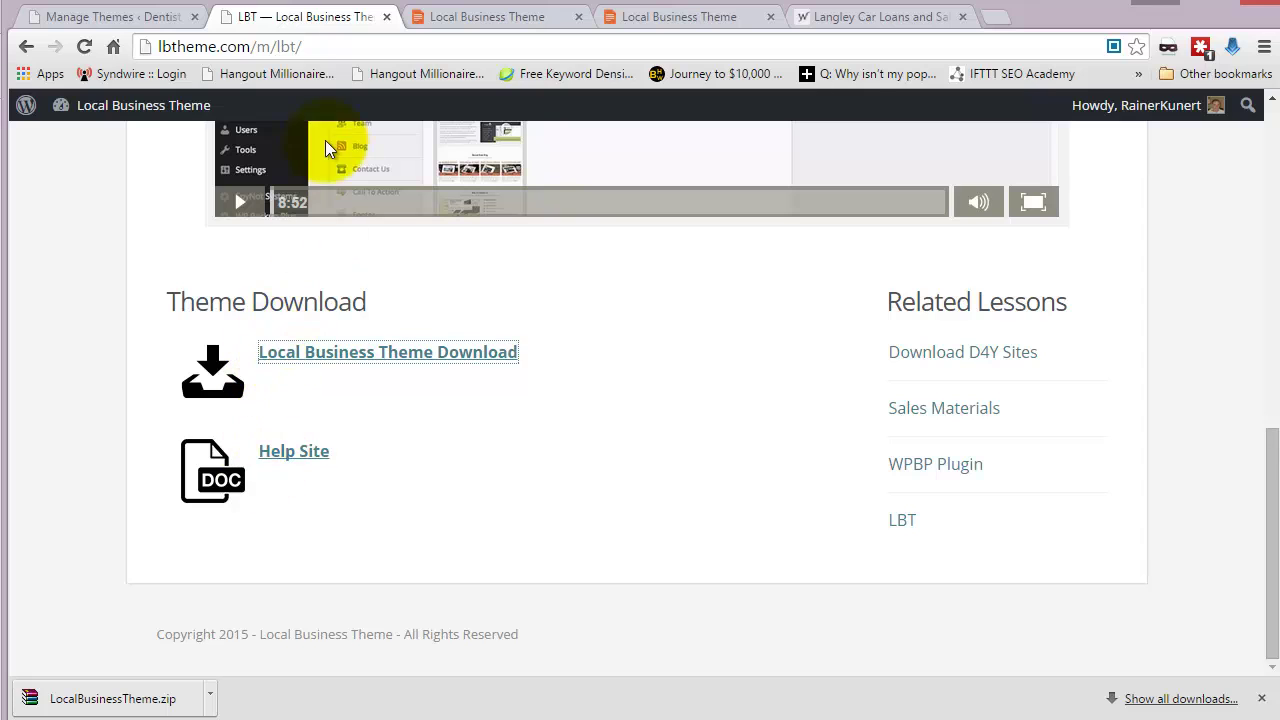
Upload LocalBusinessTheme.zip as a new theme on the Dentist Vancouver West End WordPress site and install it
{"action": "left_click", "coordinate": [100, 18]}
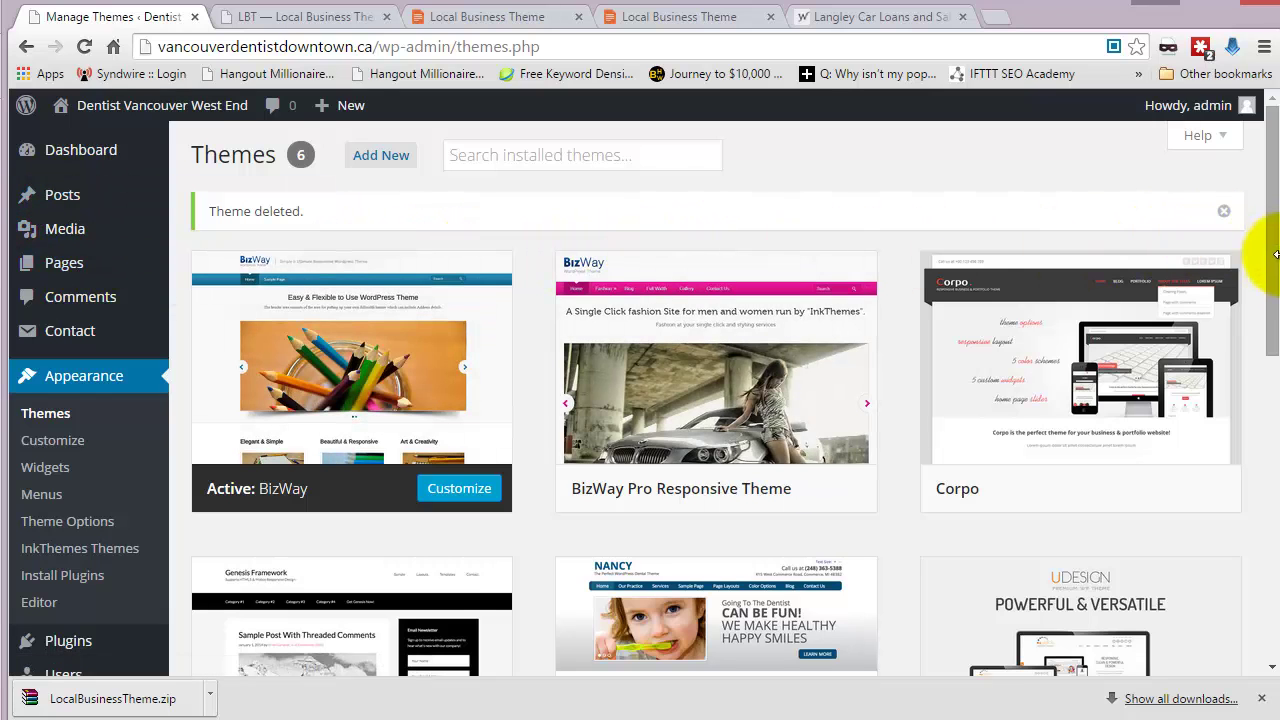
{"action": "left_click_drag", "start_coordinate": [1270, 300], "coordinate": [1228, 229]}
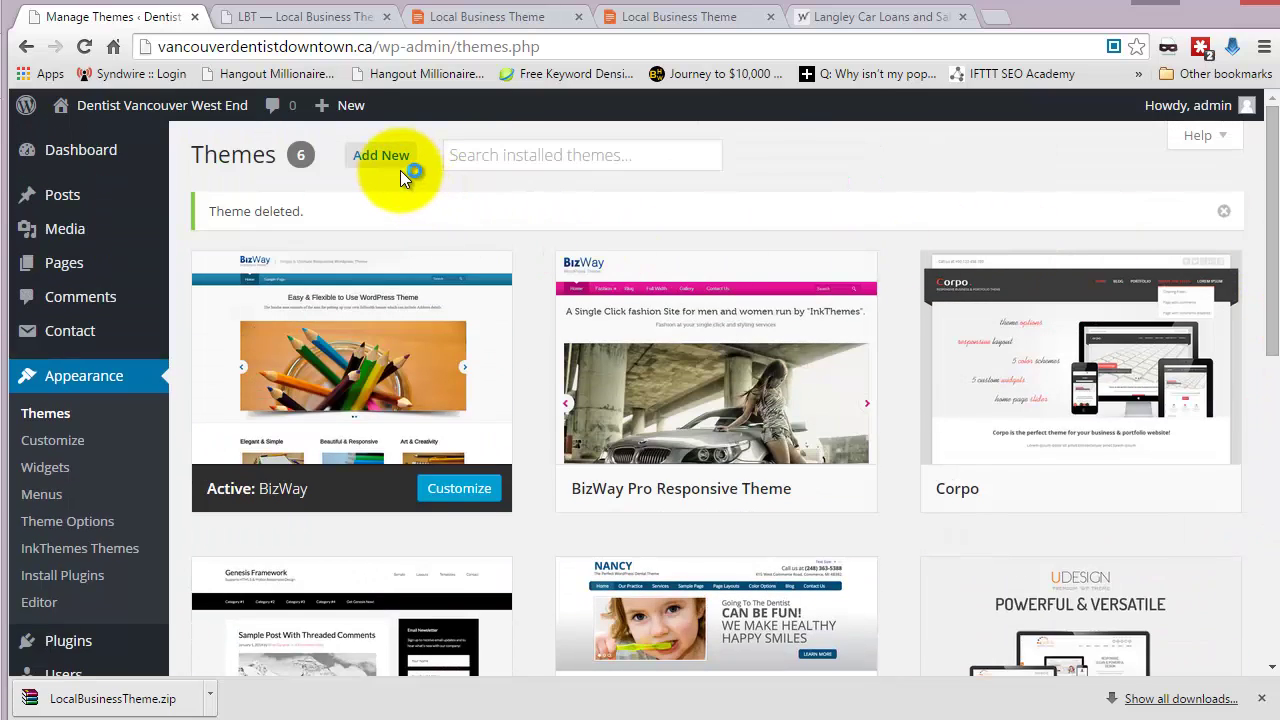
{"action": "left_click", "coordinate": [376, 154]}
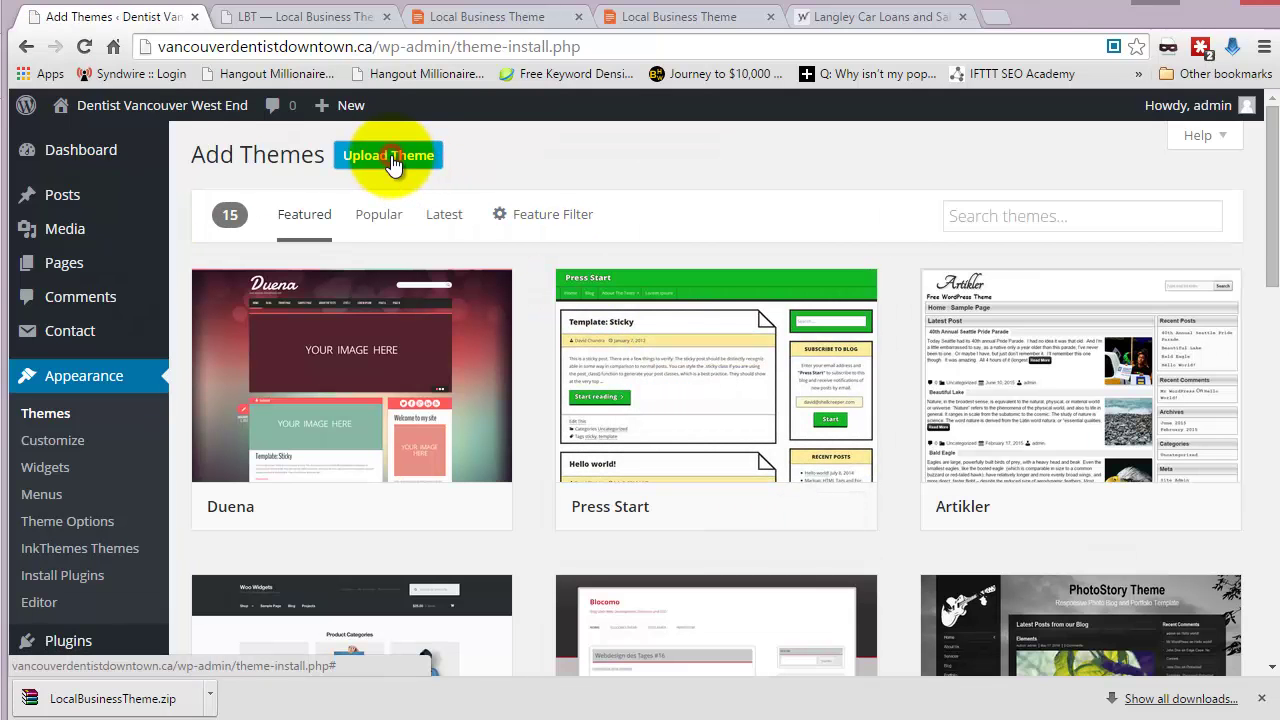
{"action": "left_click", "coordinate": [390, 158]}
{"action": "left_click", "coordinate": [573, 329]}
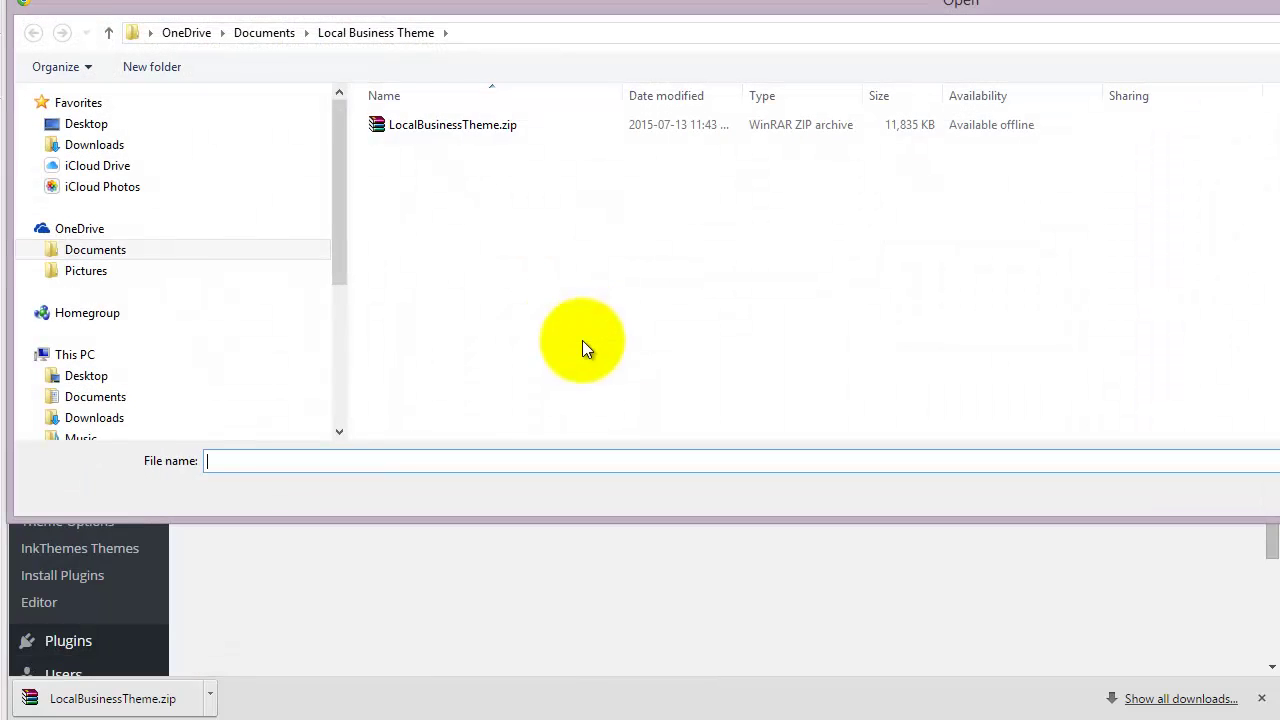
{"action": "left_click", "coordinate": [413, 128]}
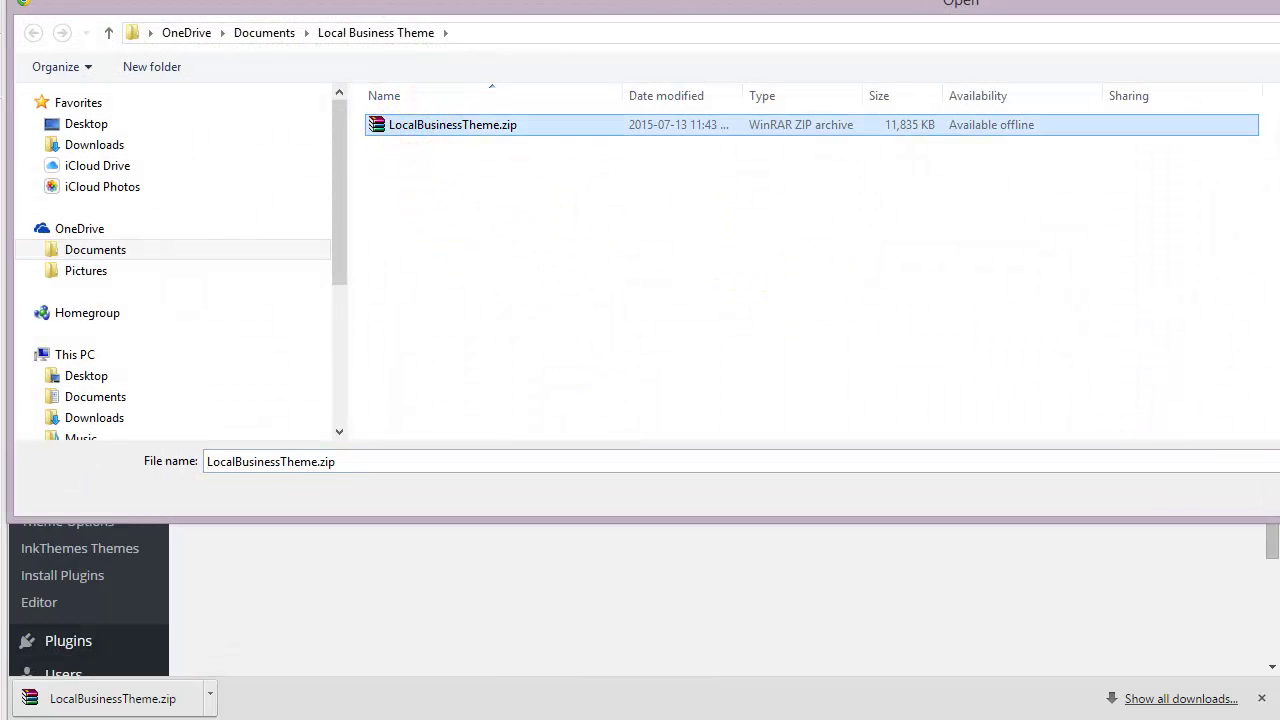
{"action": "key", "text": "Return"}
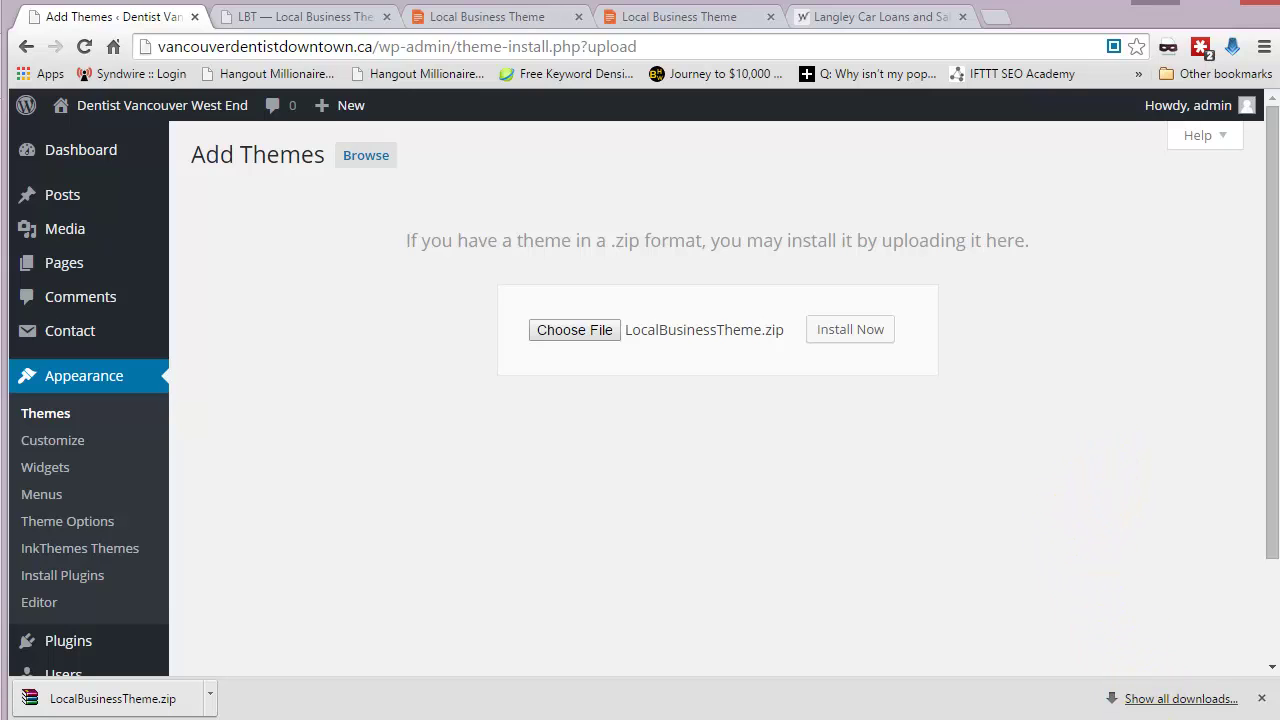
{"action": "left_click", "coordinate": [856, 329]}
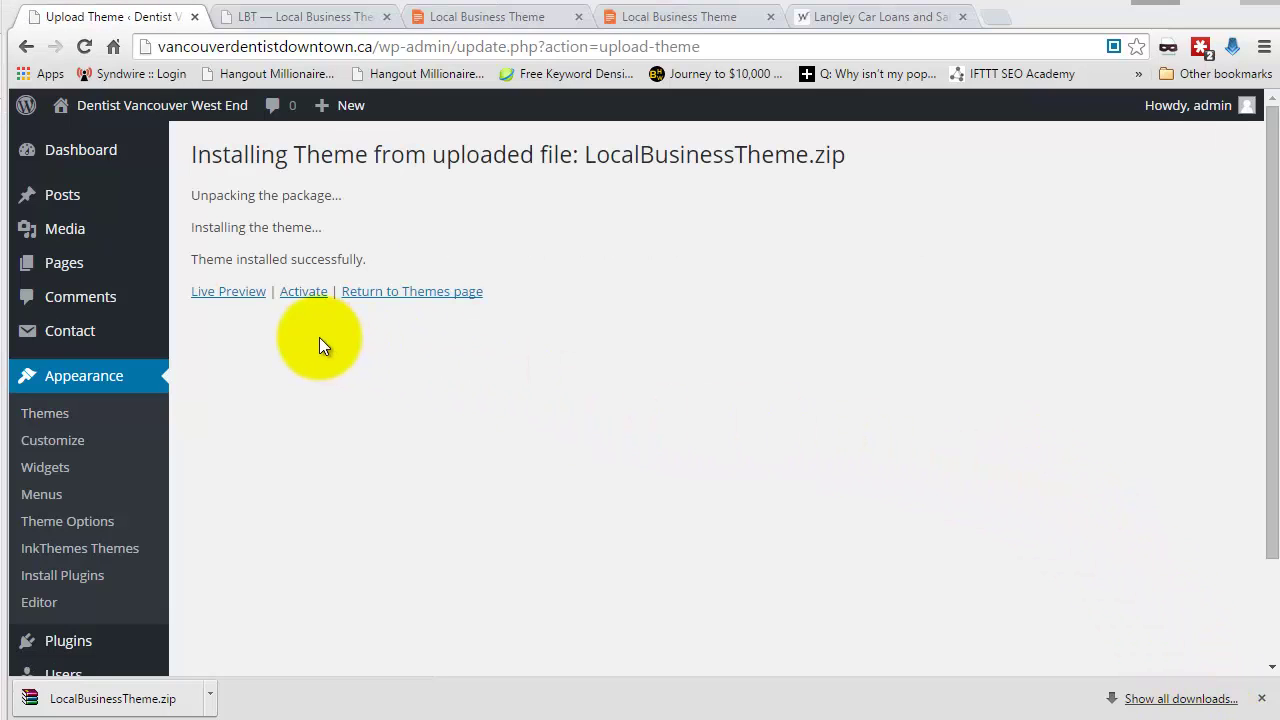
Preview the newly installed Local Business Theme live, save and activate it, and go back to the site's WordPress dashboard
{"action": "left_click", "coordinate": [231, 291]}
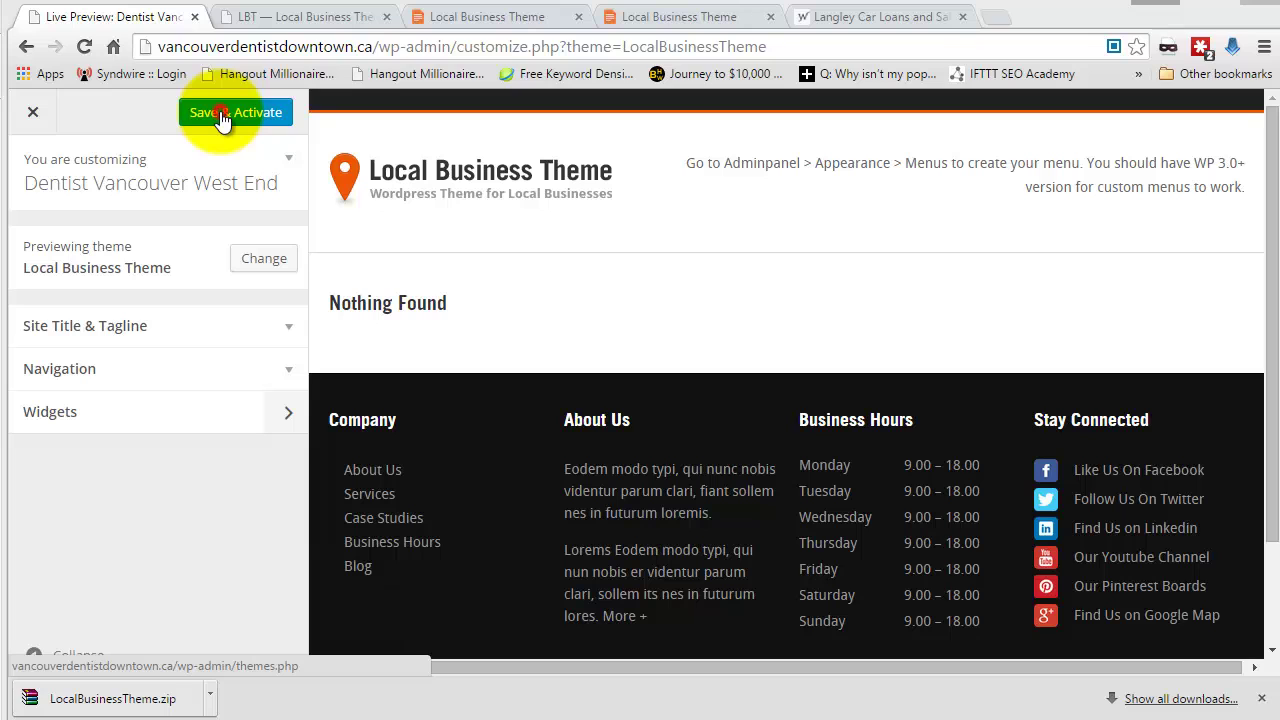
{"action": "left_click", "coordinate": [221, 115]}
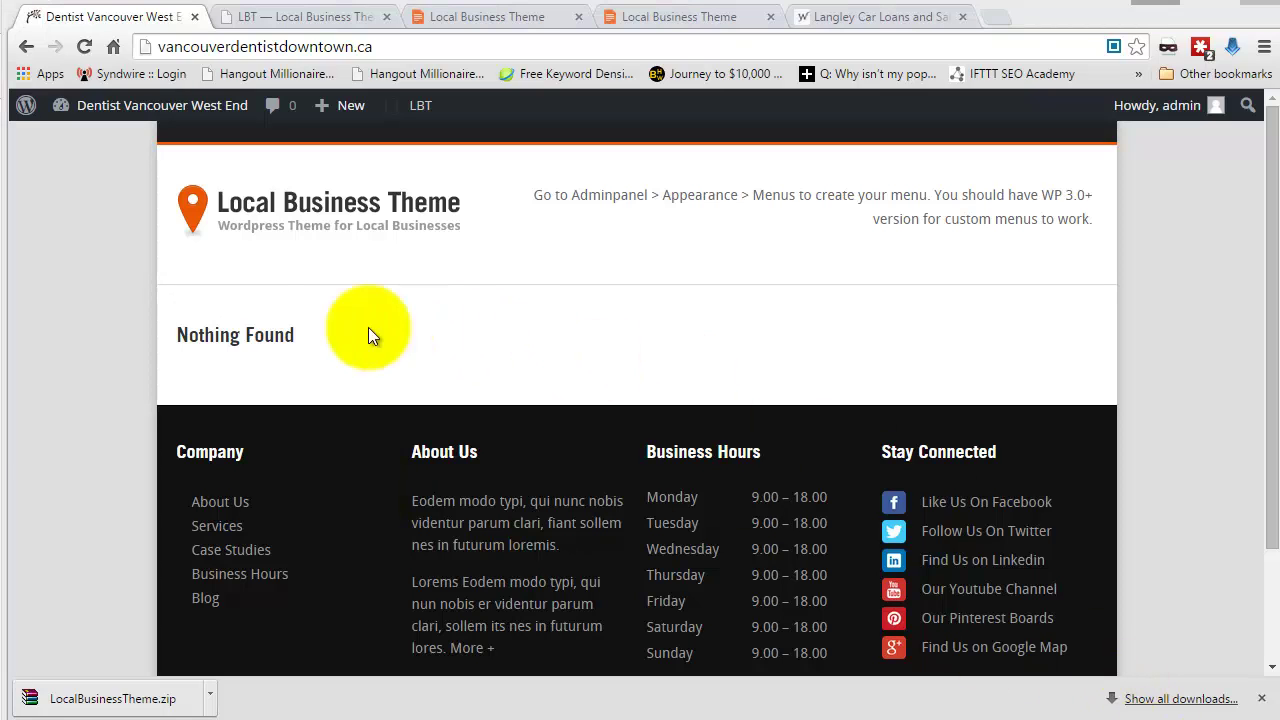
{"action": "mouse_move", "coordinate": [118, 120]}
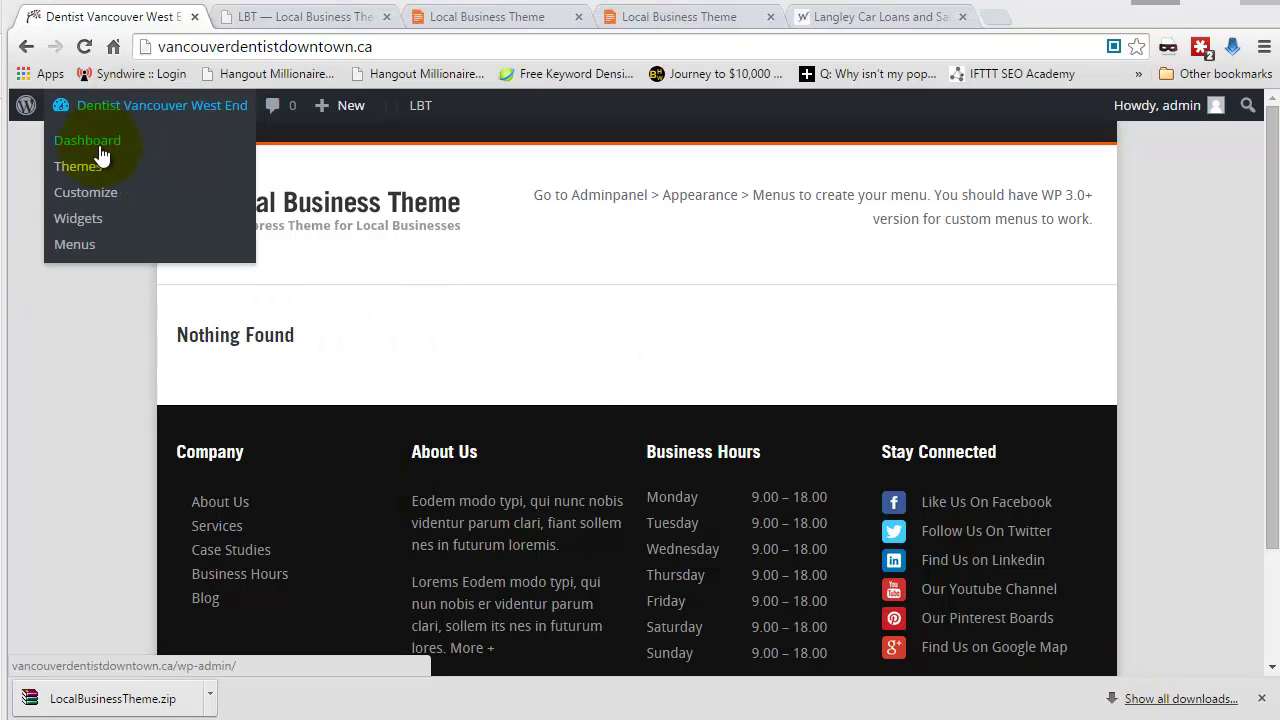
{"action": "left_click", "coordinate": [99, 145]}
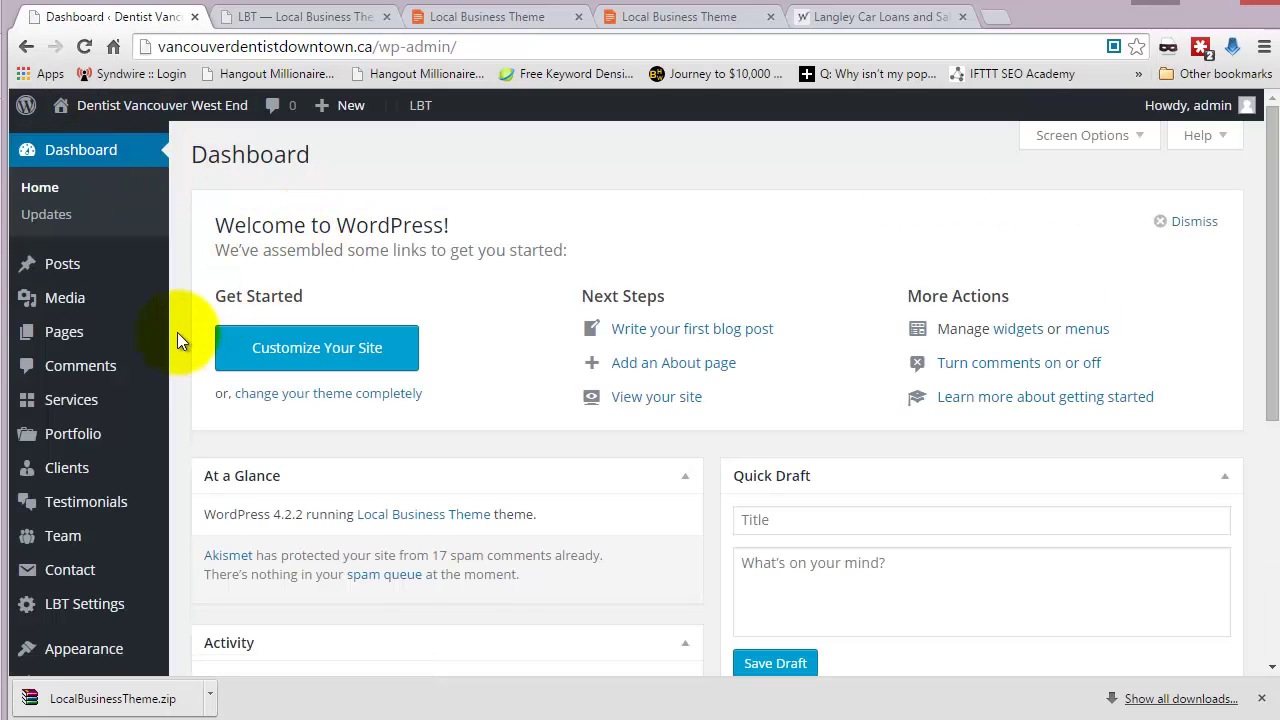
Look through the whole list of installed plugins on the Dentist Vancouver West End site to see which are active
{"action": "scroll", "coordinate": [150, 345], "scroll_direction": "down", "scroll_amount": 2}
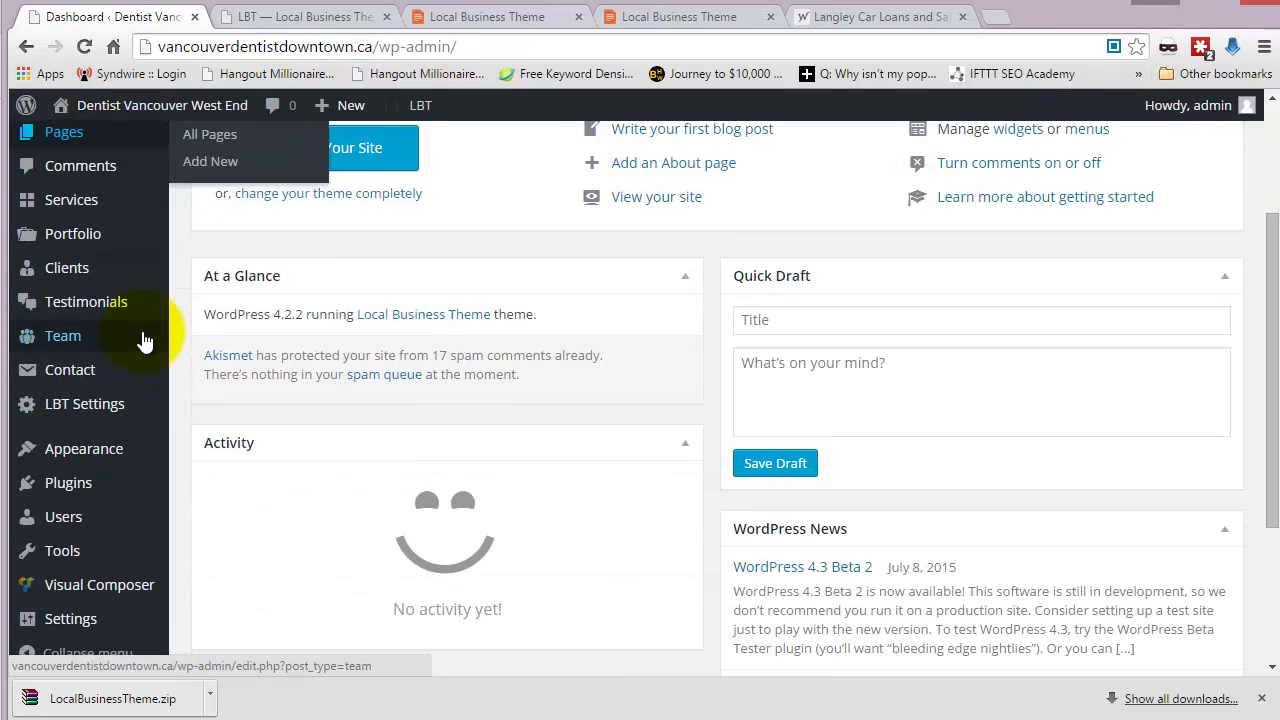
{"action": "left_click", "coordinate": [75, 483]}
{"action": "left_click", "coordinate": [201, 488]}
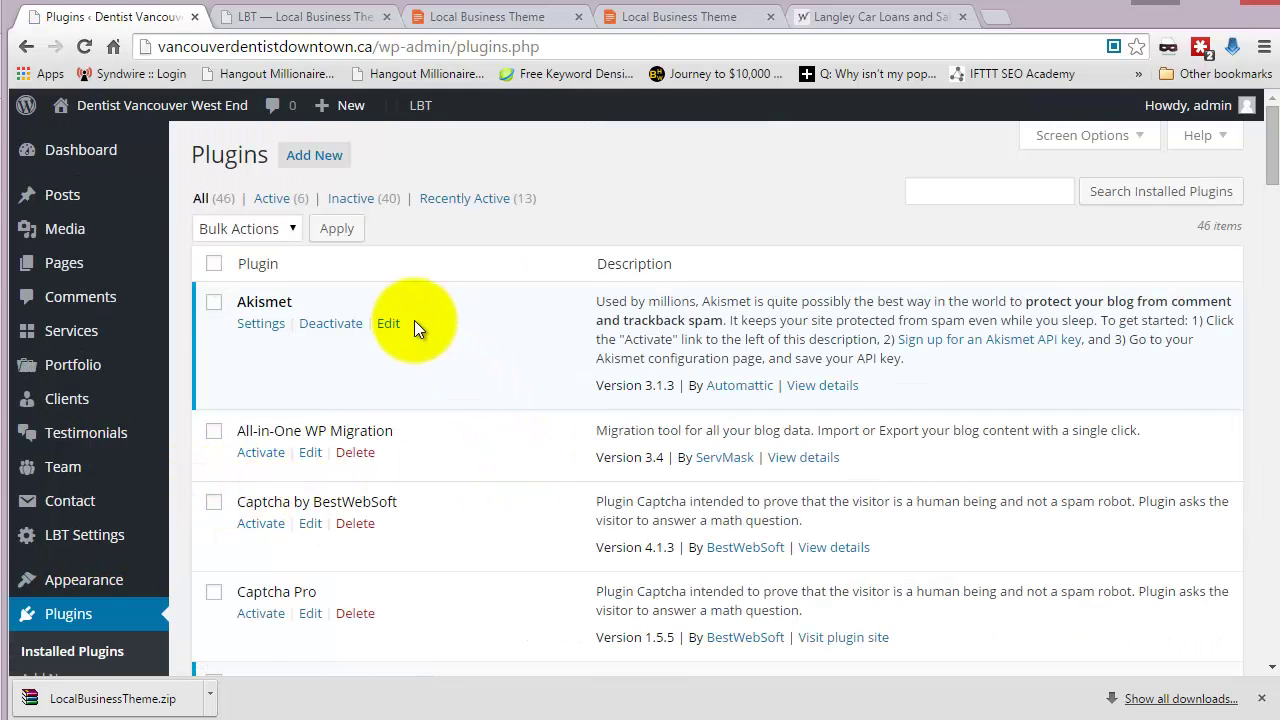
{"action": "scroll", "coordinate": [414, 320], "scroll_direction": "down", "scroll_amount": 1}
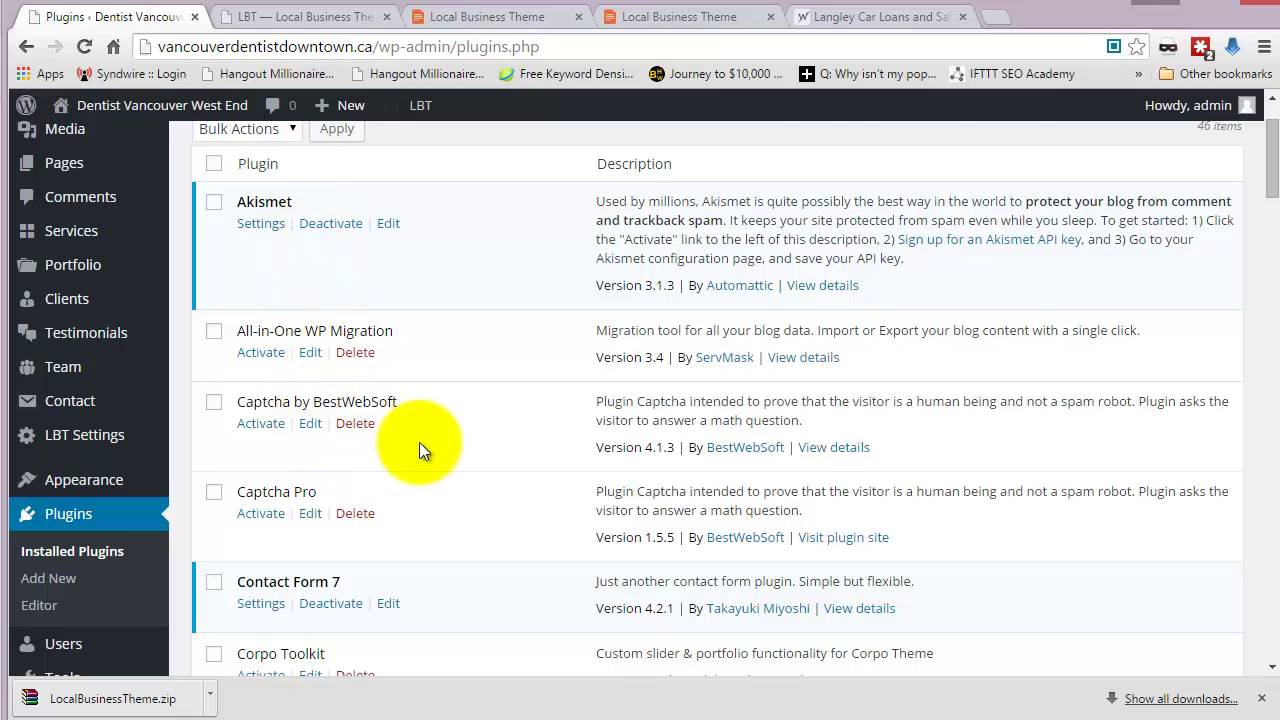
{"action": "scroll", "coordinate": [419, 445], "scroll_direction": "down", "scroll_amount": 3}
{"action": "scroll", "coordinate": [430, 445], "scroll_direction": "down", "scroll_amount": 2}
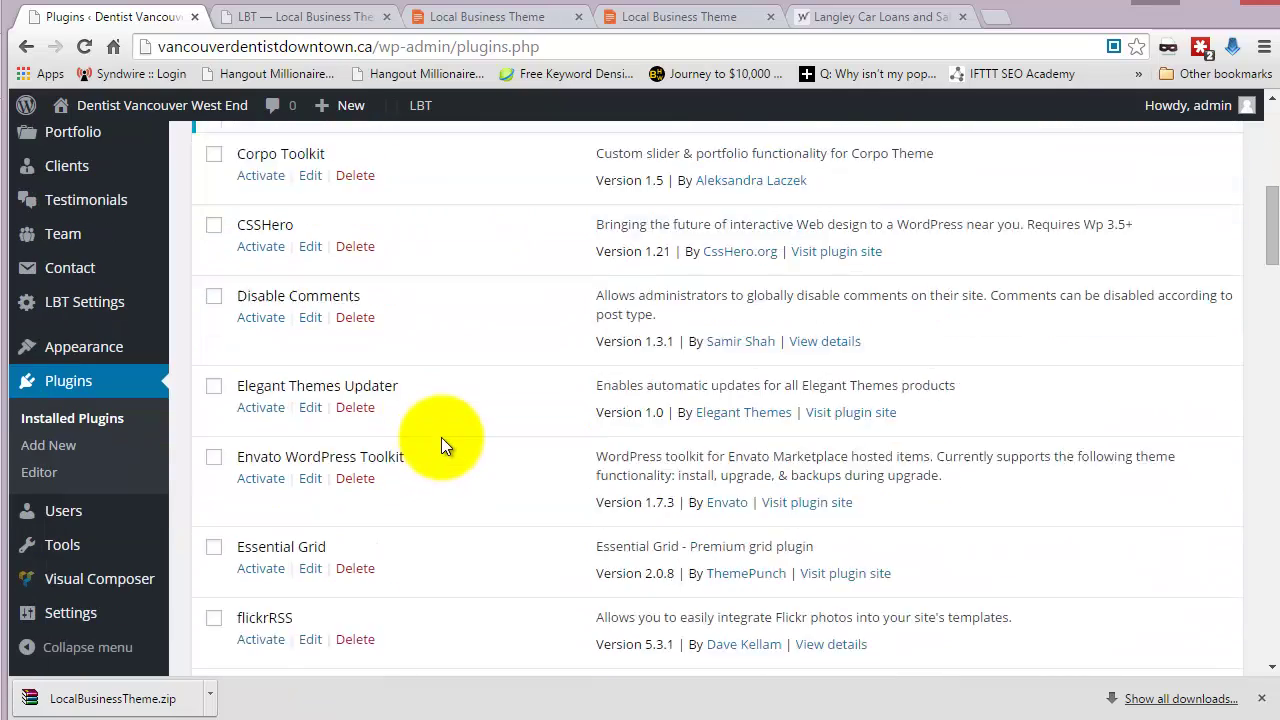
{"action": "scroll", "coordinate": [440, 442], "scroll_direction": "down", "scroll_amount": 4}
{"action": "scroll", "coordinate": [466, 442], "scroll_direction": "down", "scroll_amount": 3}
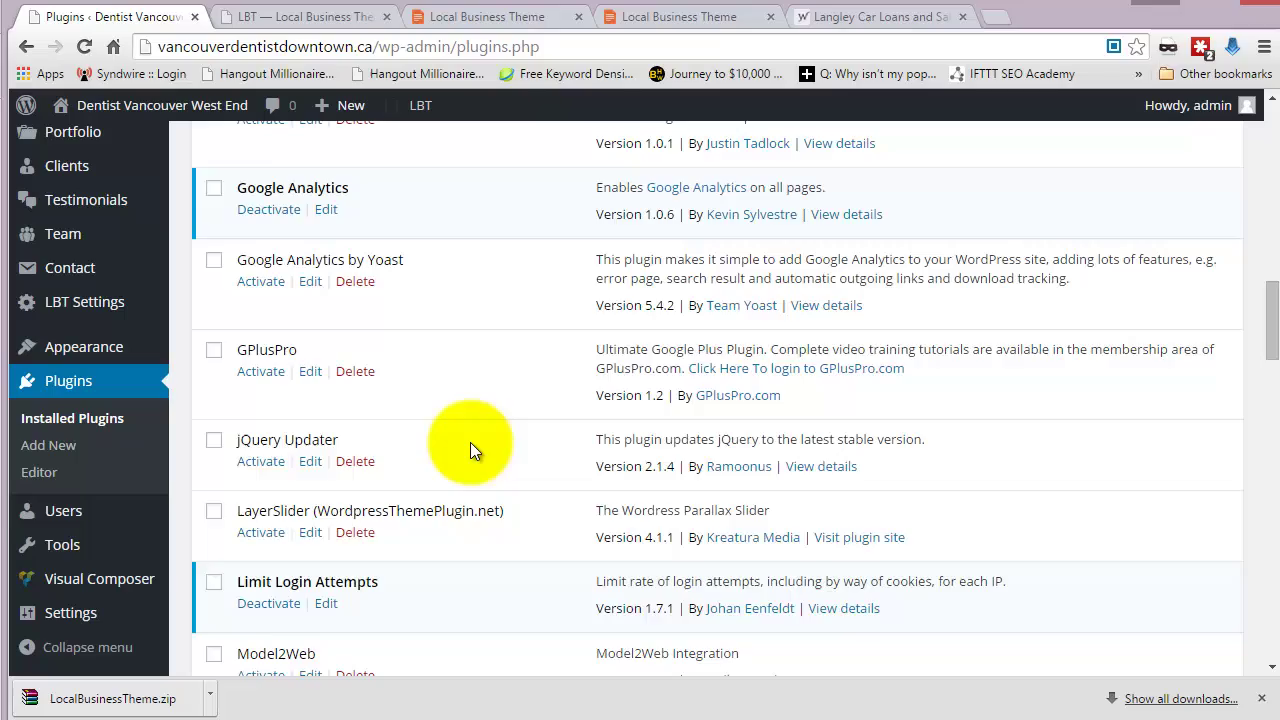
{"action": "scroll", "coordinate": [470, 442], "scroll_direction": "down", "scroll_amount": 14}
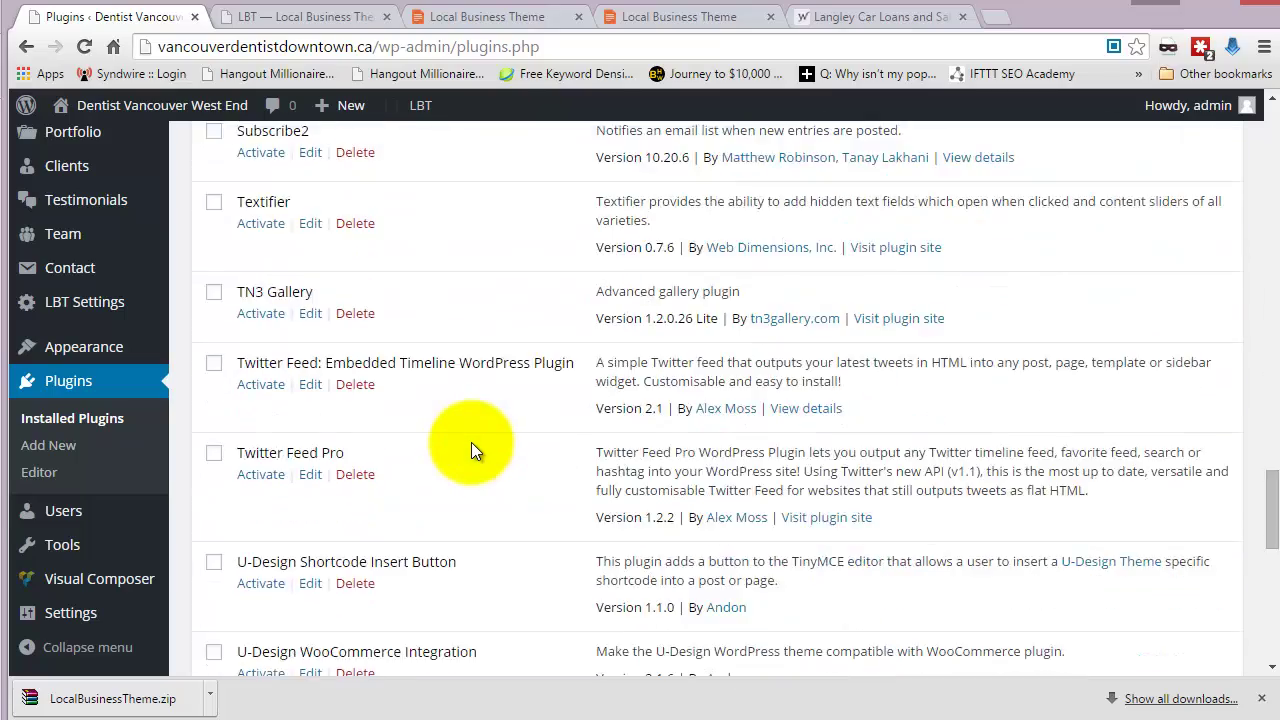
{"action": "scroll", "coordinate": [471, 442], "scroll_direction": "down", "scroll_amount": 9}
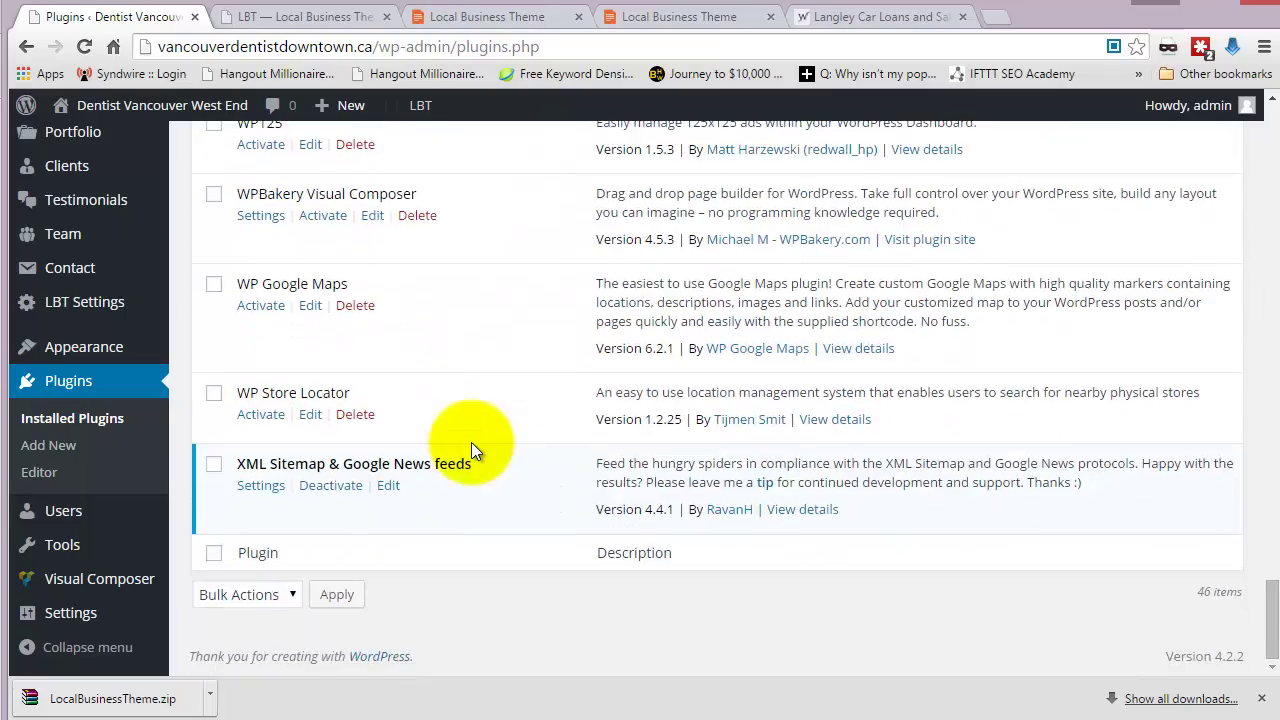
{"action": "scroll", "coordinate": [471, 442], "scroll_direction": "up", "scroll_amount": 20}
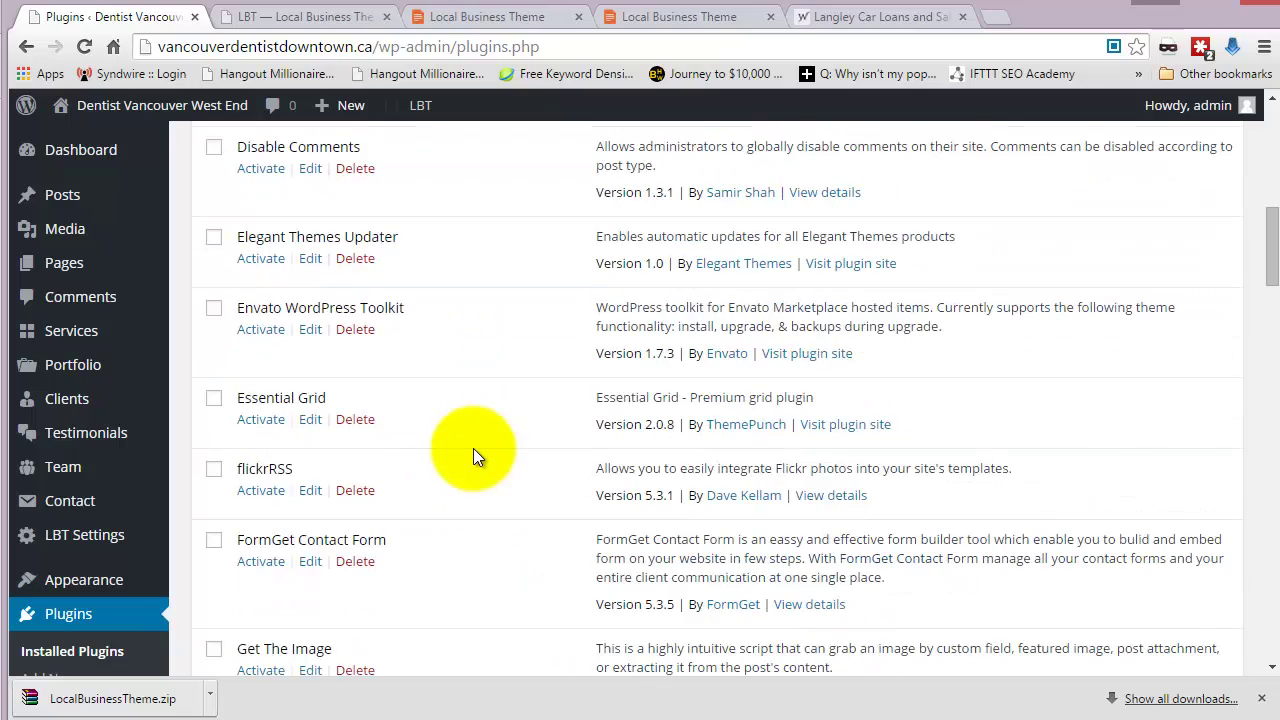
{"action": "scroll", "coordinate": [473, 448], "scroll_direction": "up", "scroll_amount": 8}
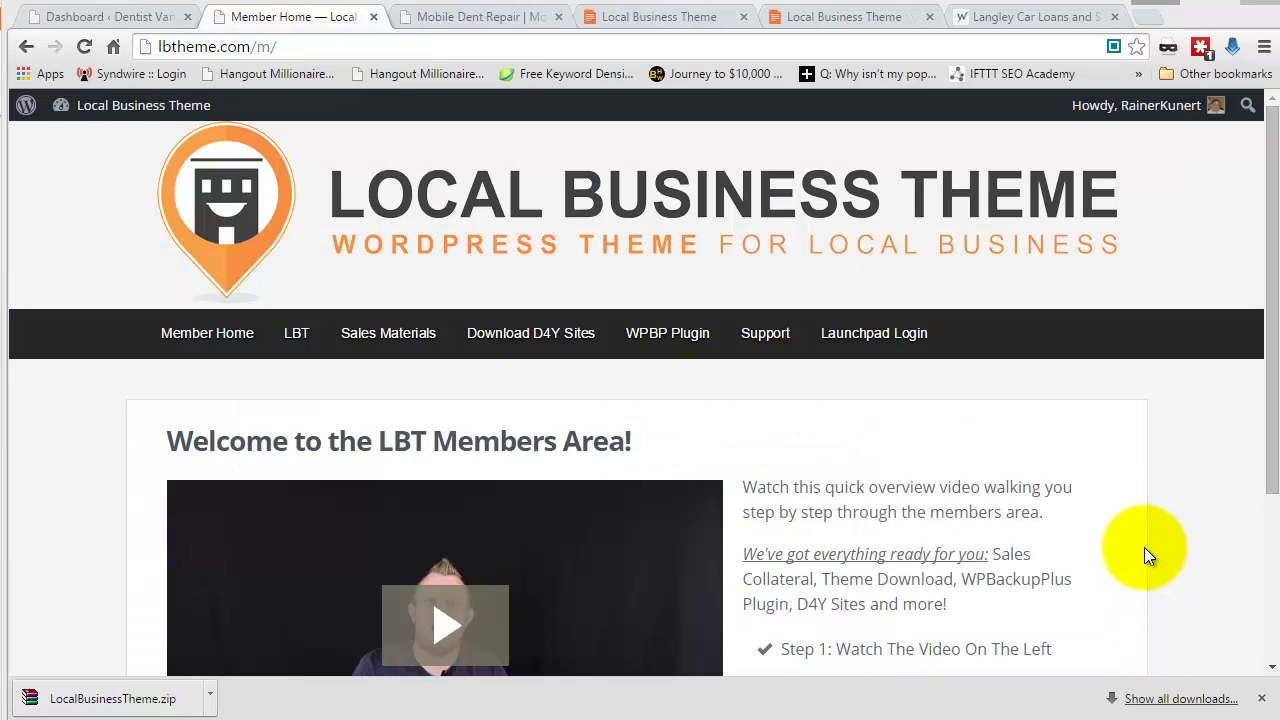
Download the WPBP WordPress plugin from the LBT members area and save wp-backup-plus.zip in the Local Business Theme folder
{"action": "left_click", "coordinate": [670, 333]}
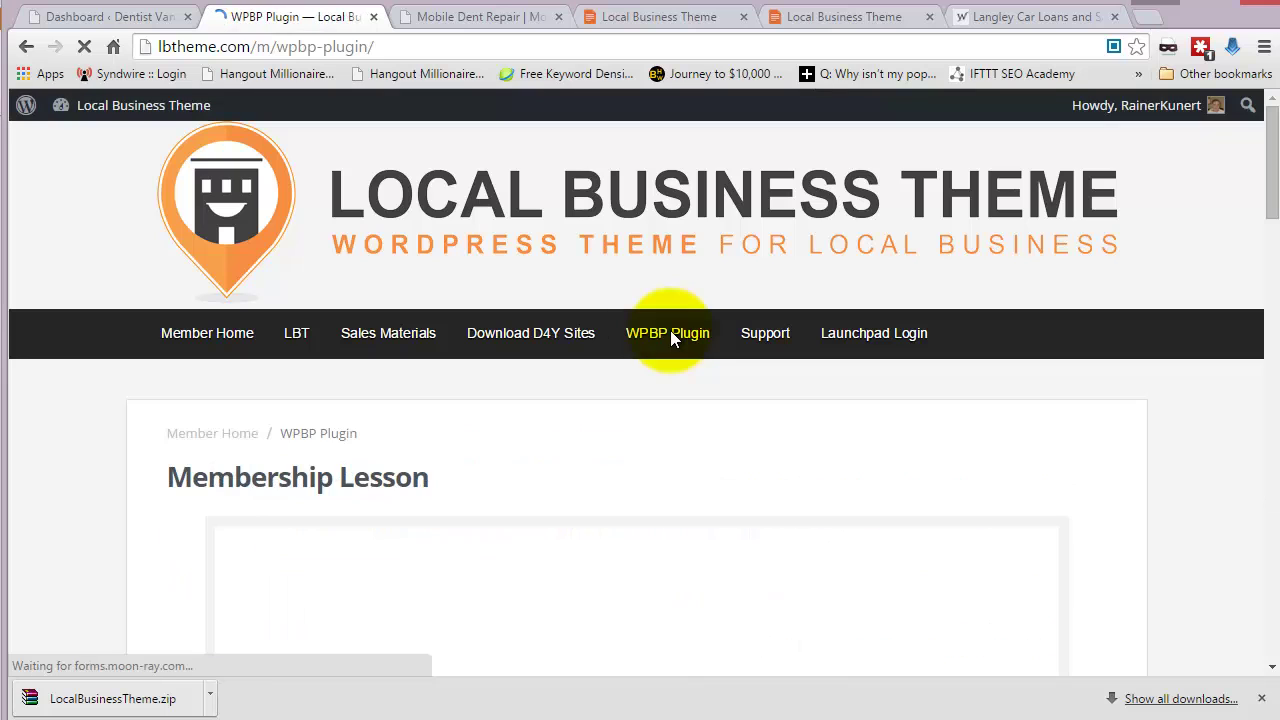
{"action": "scroll", "coordinate": [1147, 437], "scroll_direction": "down", "scroll_amount": 20}
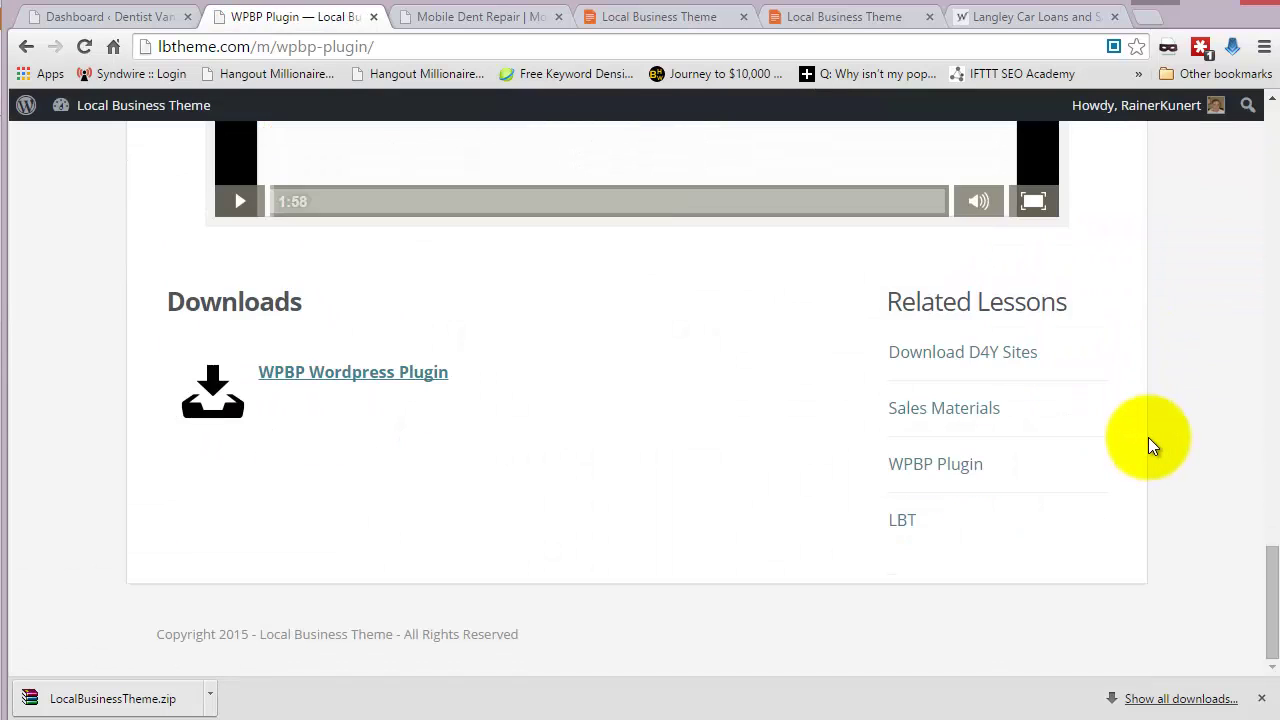
{"action": "left_click", "coordinate": [389, 375]}
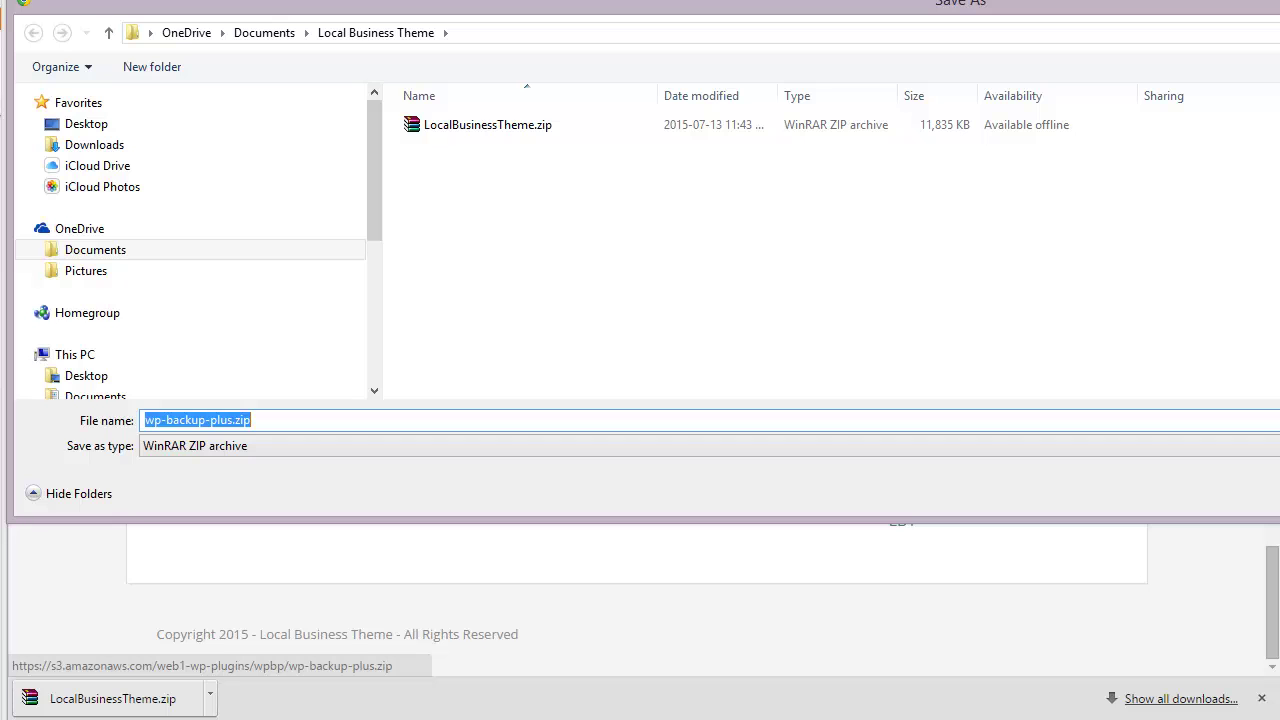
{"action": "key", "text": "Return"}
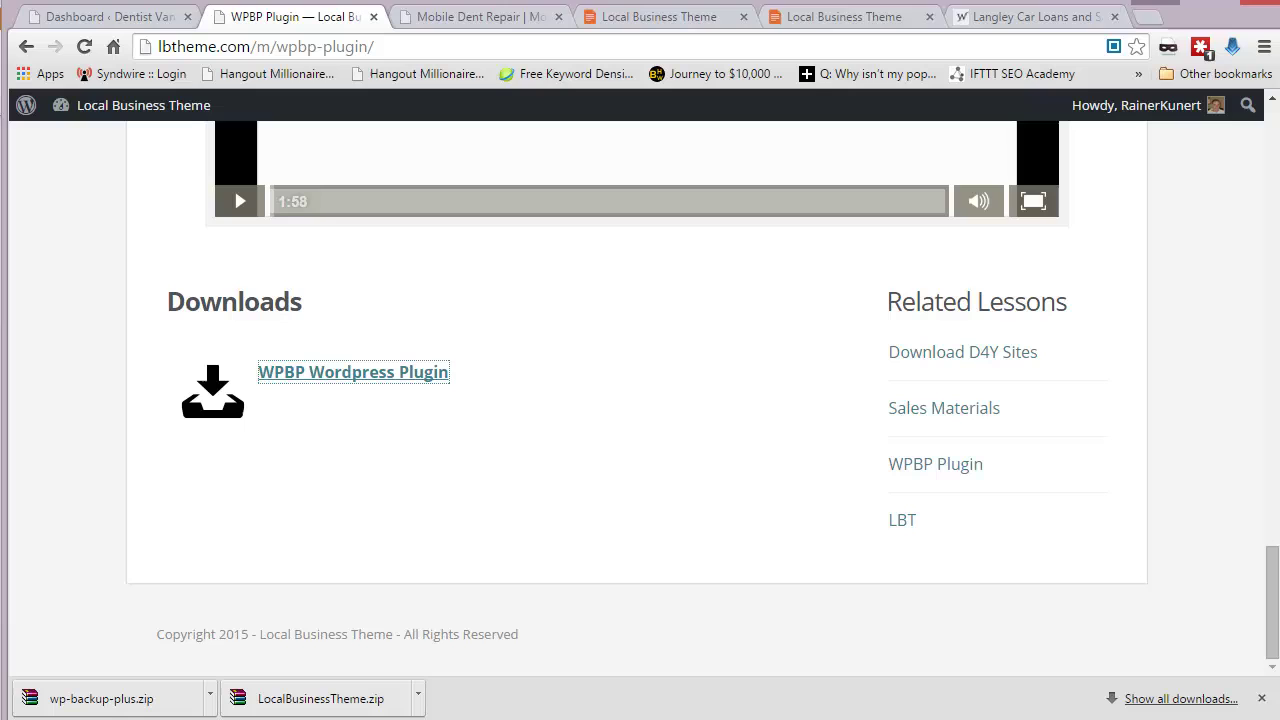
Upload wp-backup-plus.zip as a new plugin on the Dentist Vancouver West End WordPress site, install it and activate it
{"action": "left_click", "coordinate": [113, 15]}
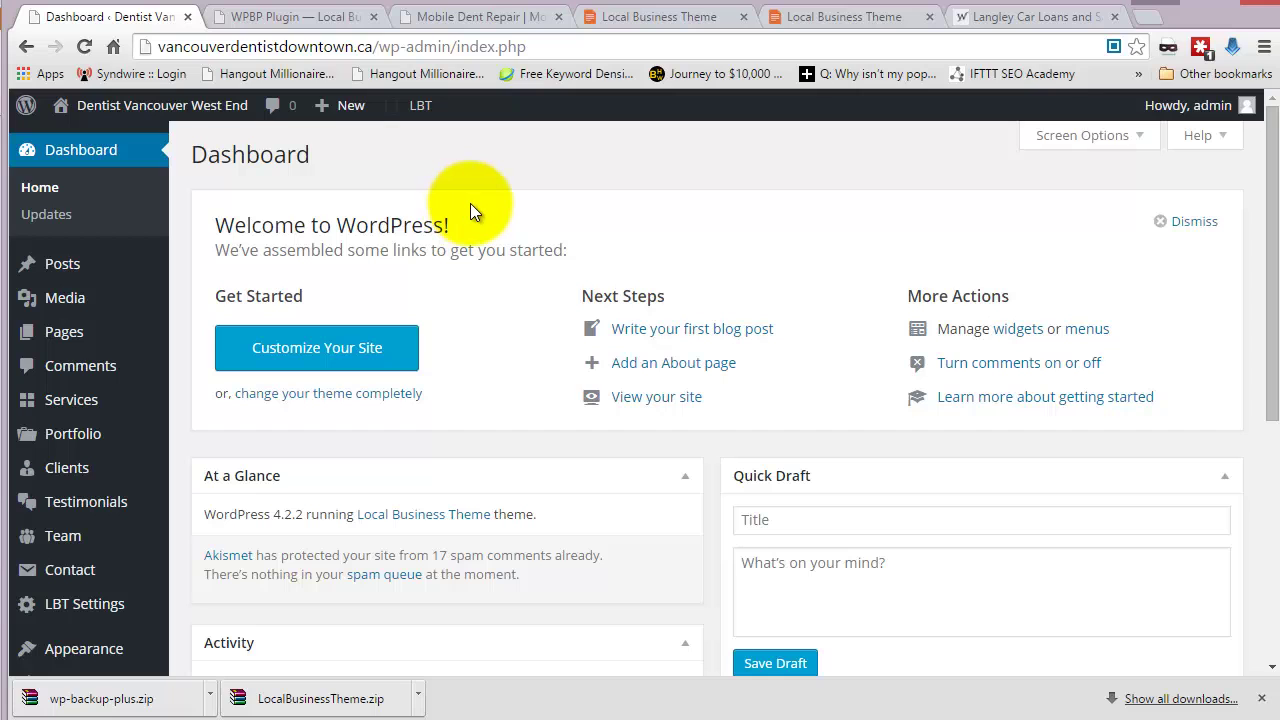
{"action": "scroll", "coordinate": [471, 205], "scroll_direction": "down", "scroll_amount": 4}
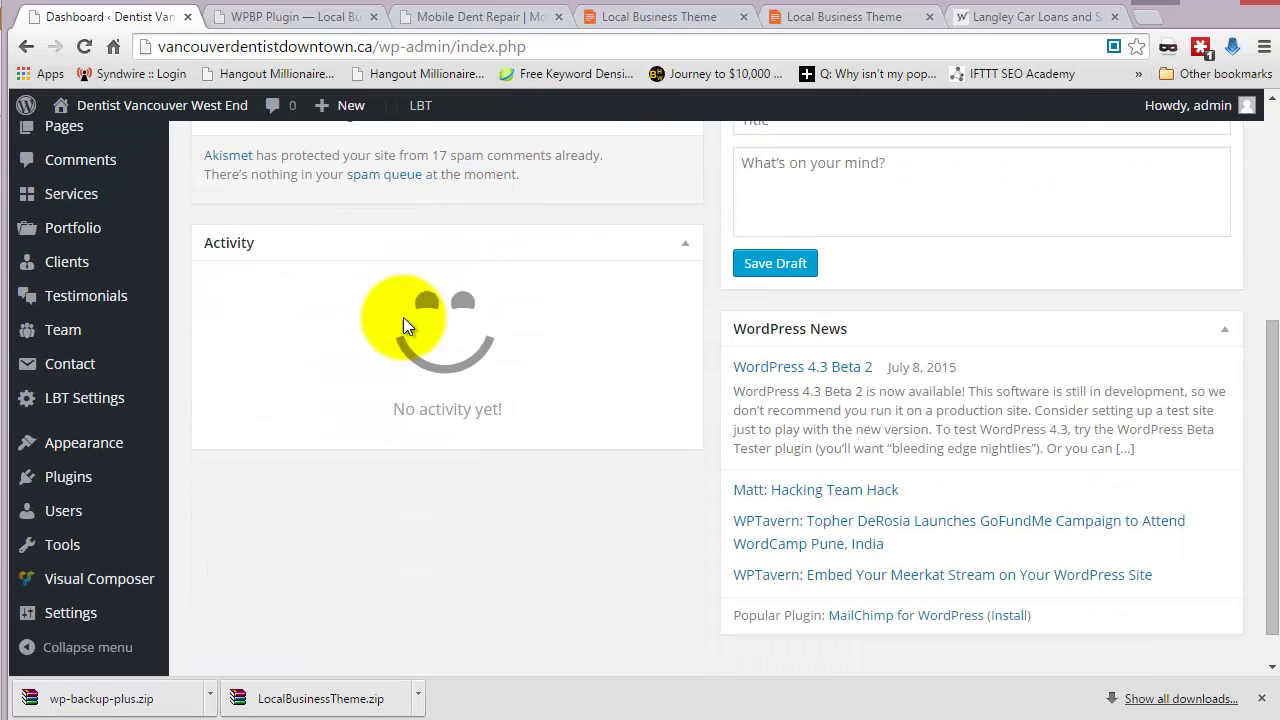
{"action": "mouse_move", "coordinate": [66, 484]}
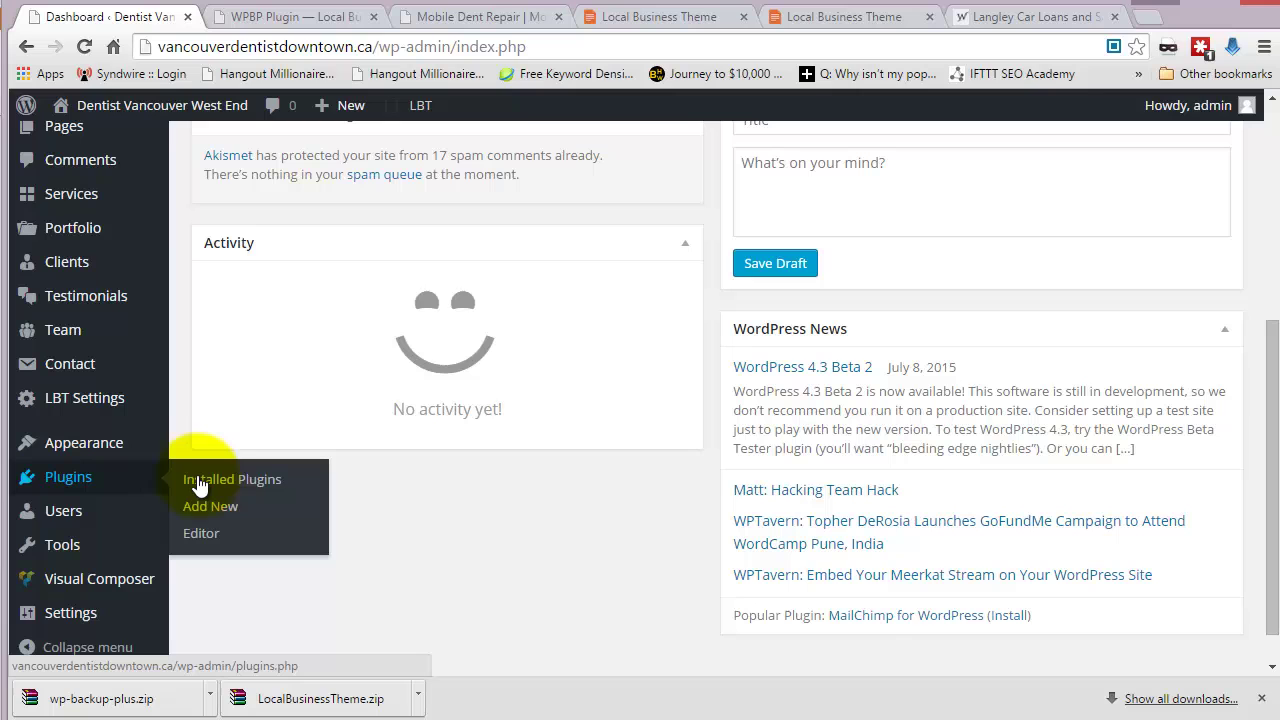
{"action": "left_click", "coordinate": [214, 506]}
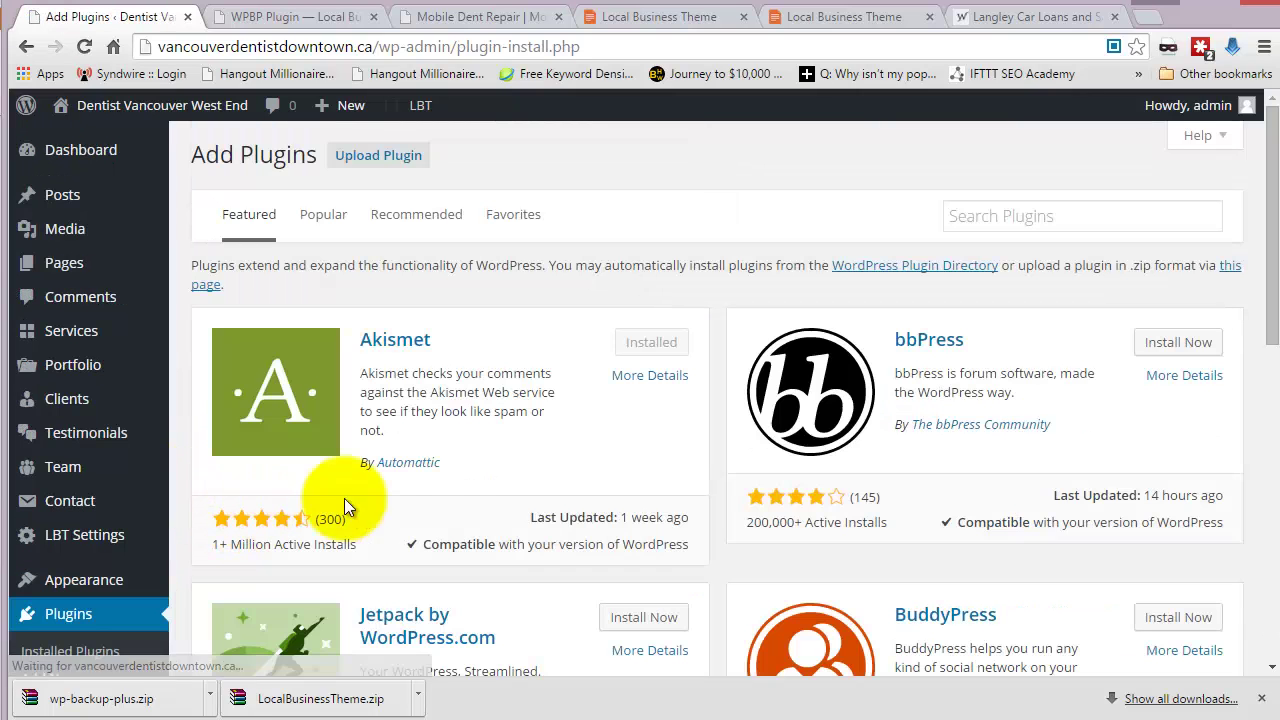
{"action": "left_click", "coordinate": [396, 156]}
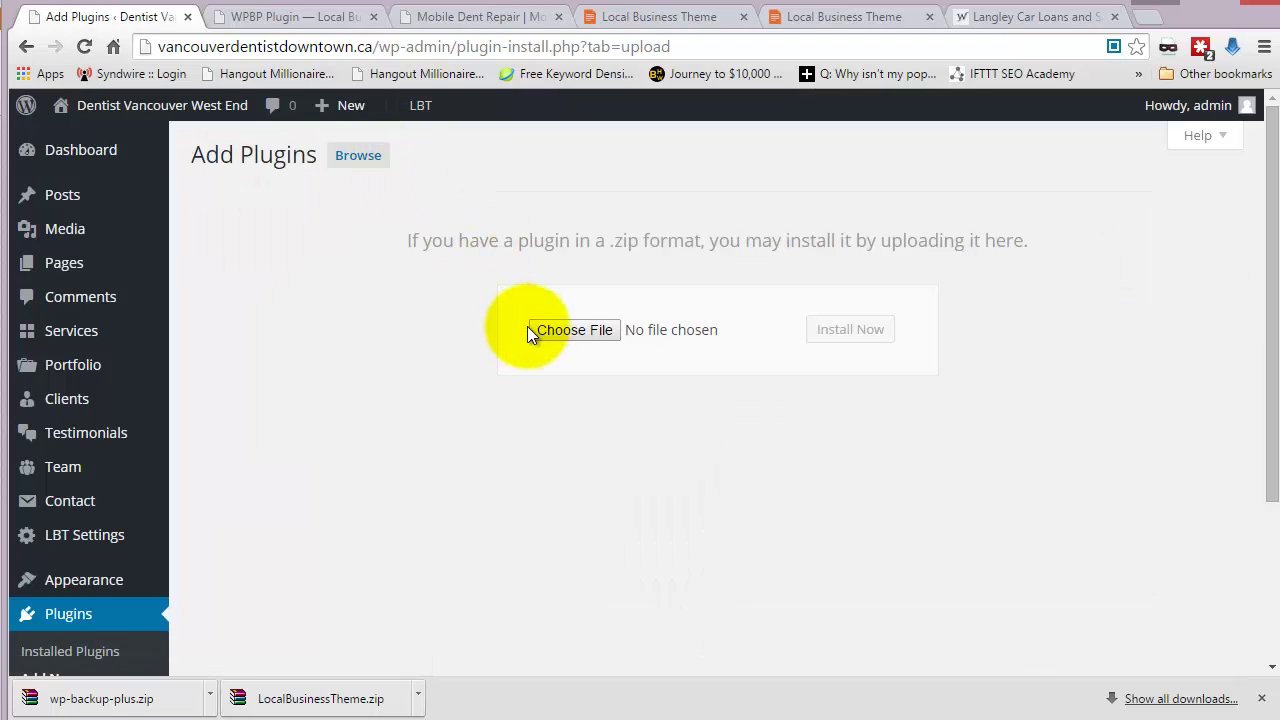
{"action": "left_click", "coordinate": [554, 326]}
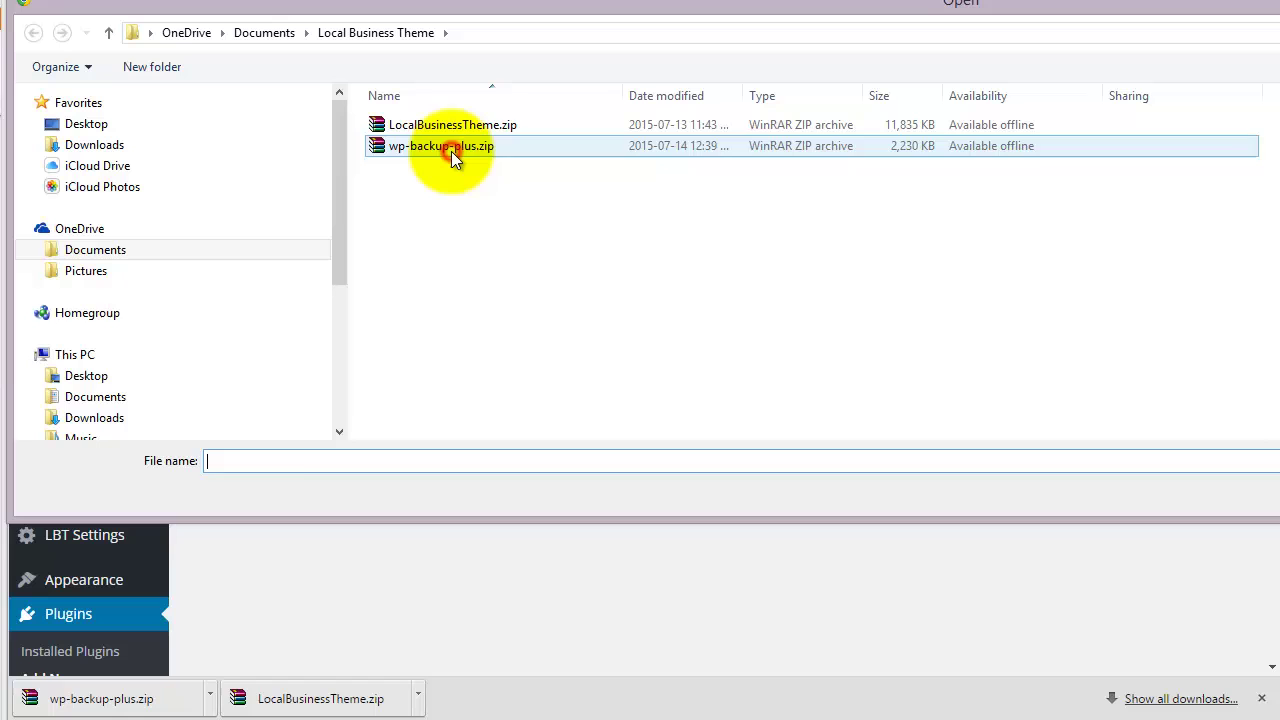
{"action": "left_click", "coordinate": [451, 151]}
{"action": "key", "text": "Return"}
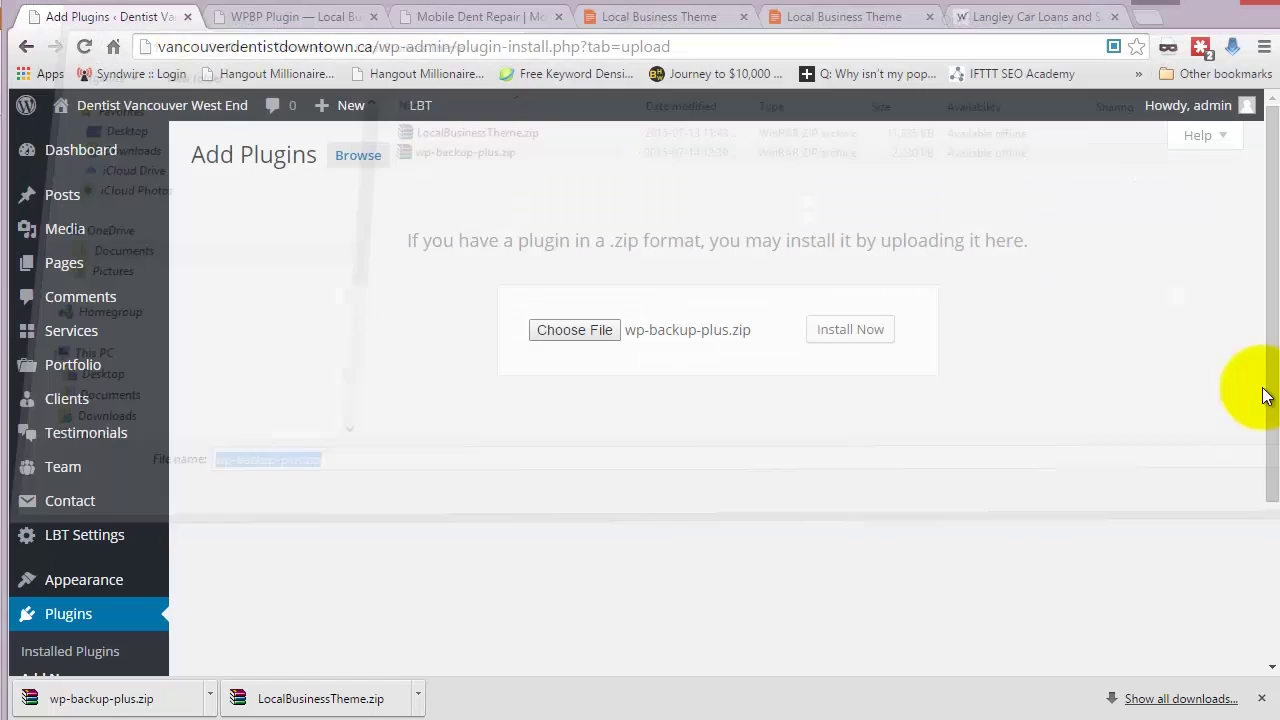
{"action": "left_click", "coordinate": [870, 334]}
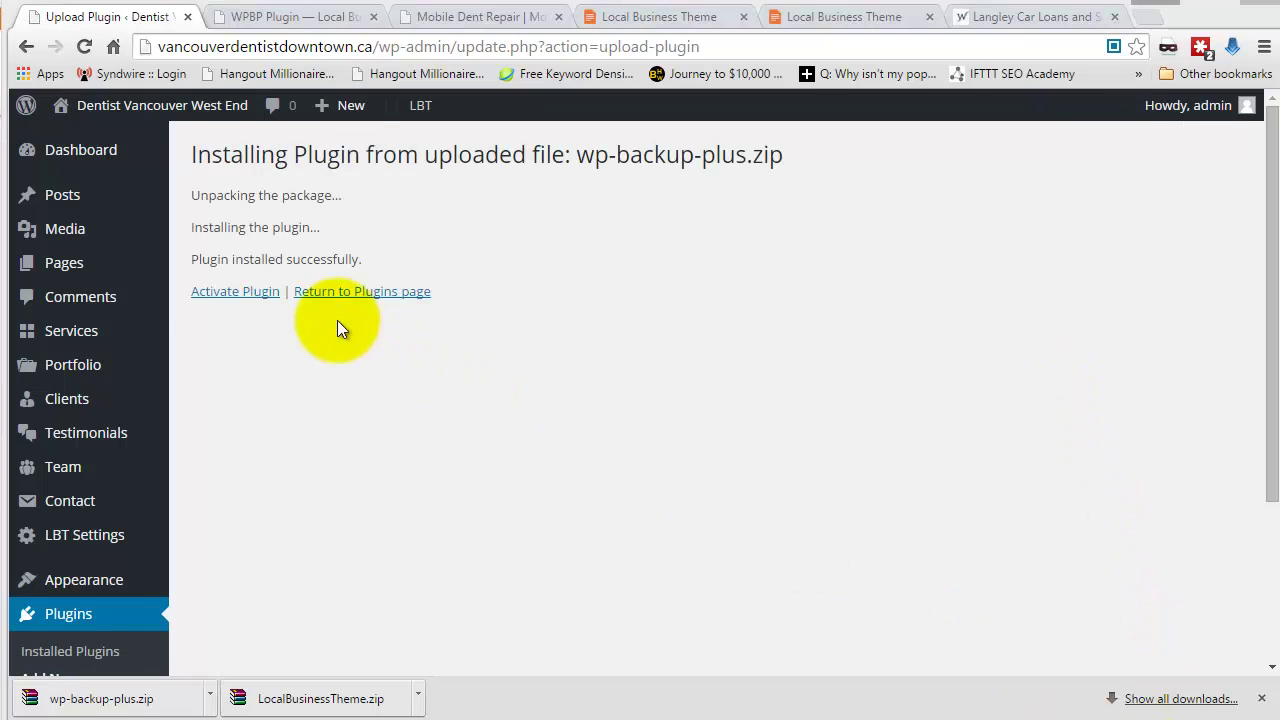
{"action": "left_click", "coordinate": [215, 292]}
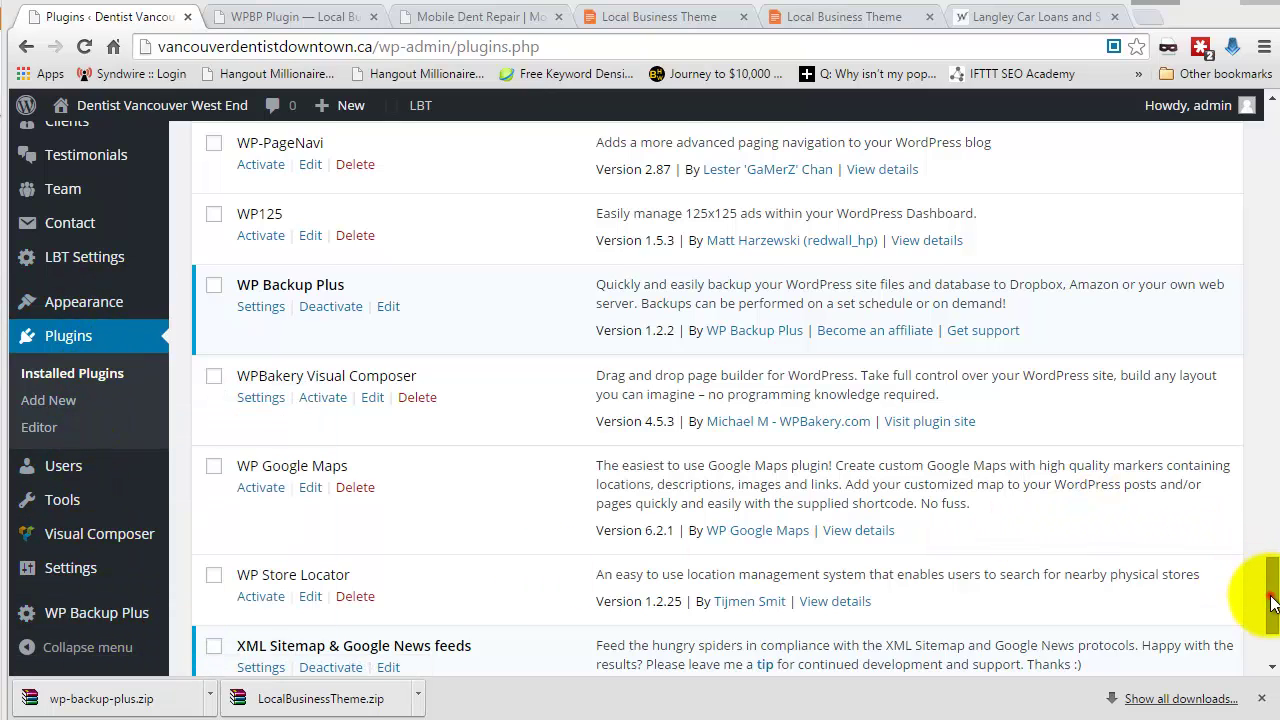
Go to the WP Backup Plus page, fill in the e-mail address and complete the plugin's installation
{"action": "left_click_drag", "start_coordinate": [1270, 592], "coordinate": [1273, 641]}
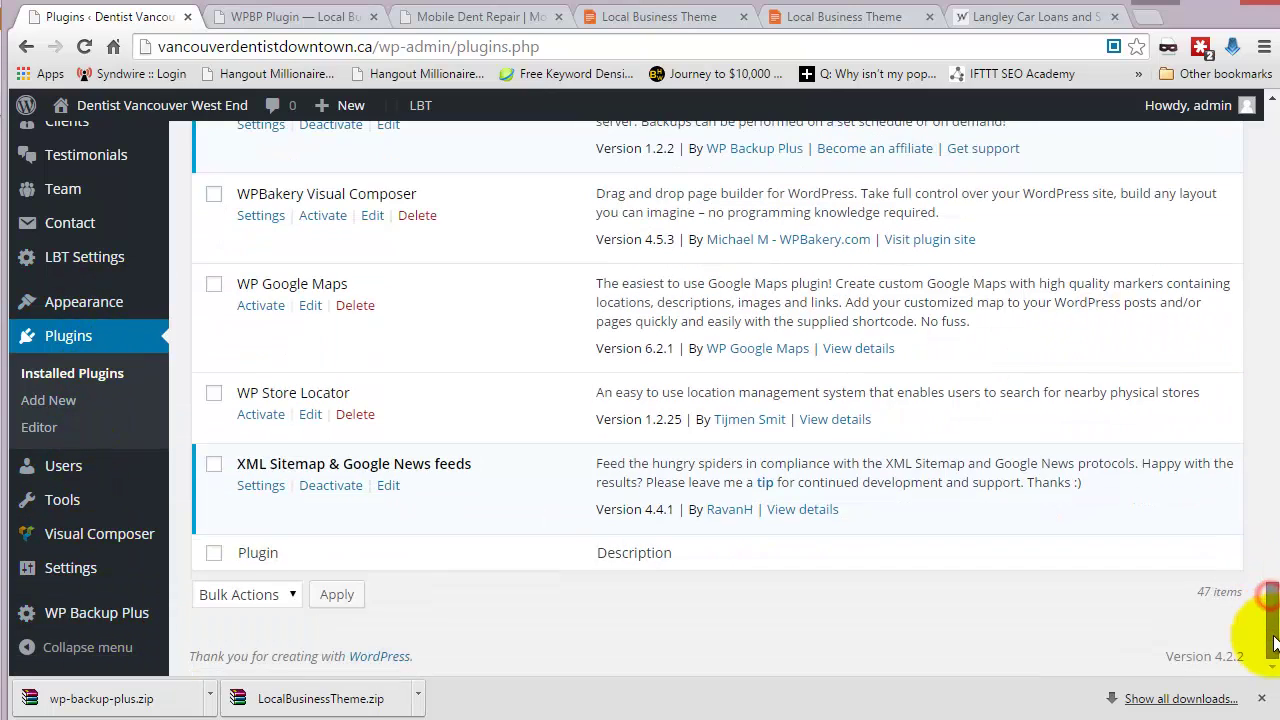
{"action": "left_click", "coordinate": [98, 614]}
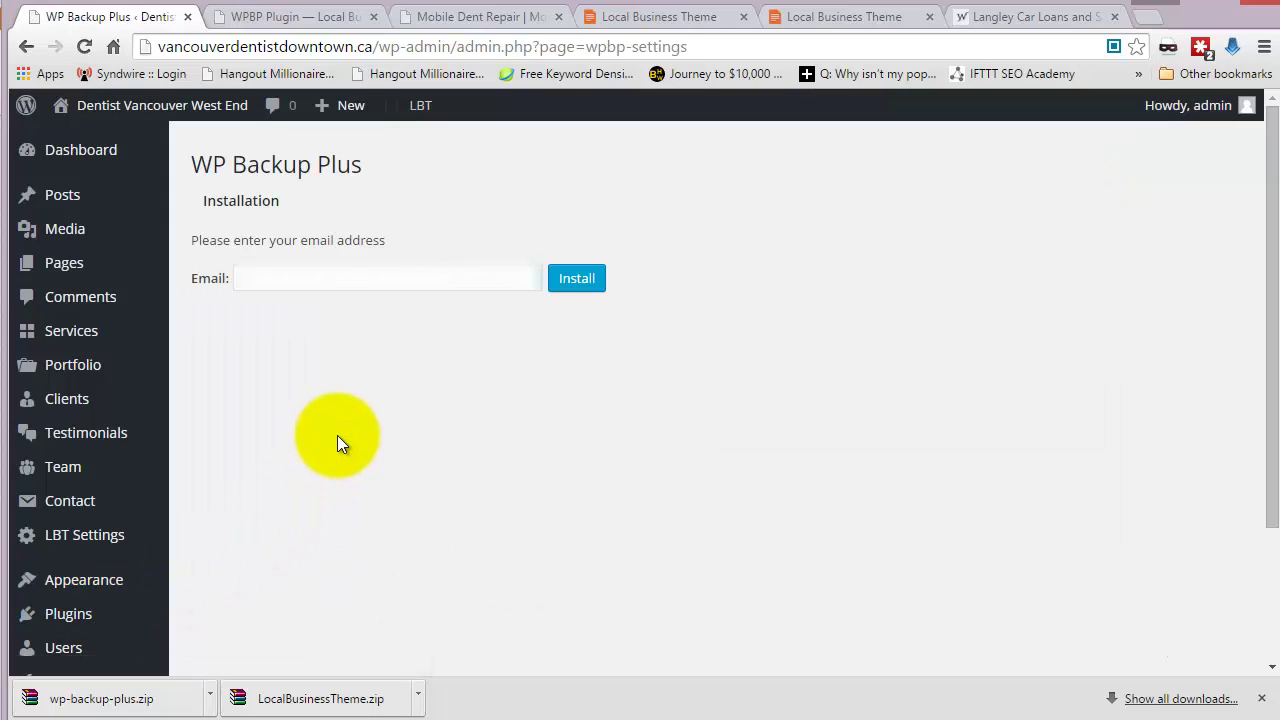
{"action": "left_click", "coordinate": [340, 278]}
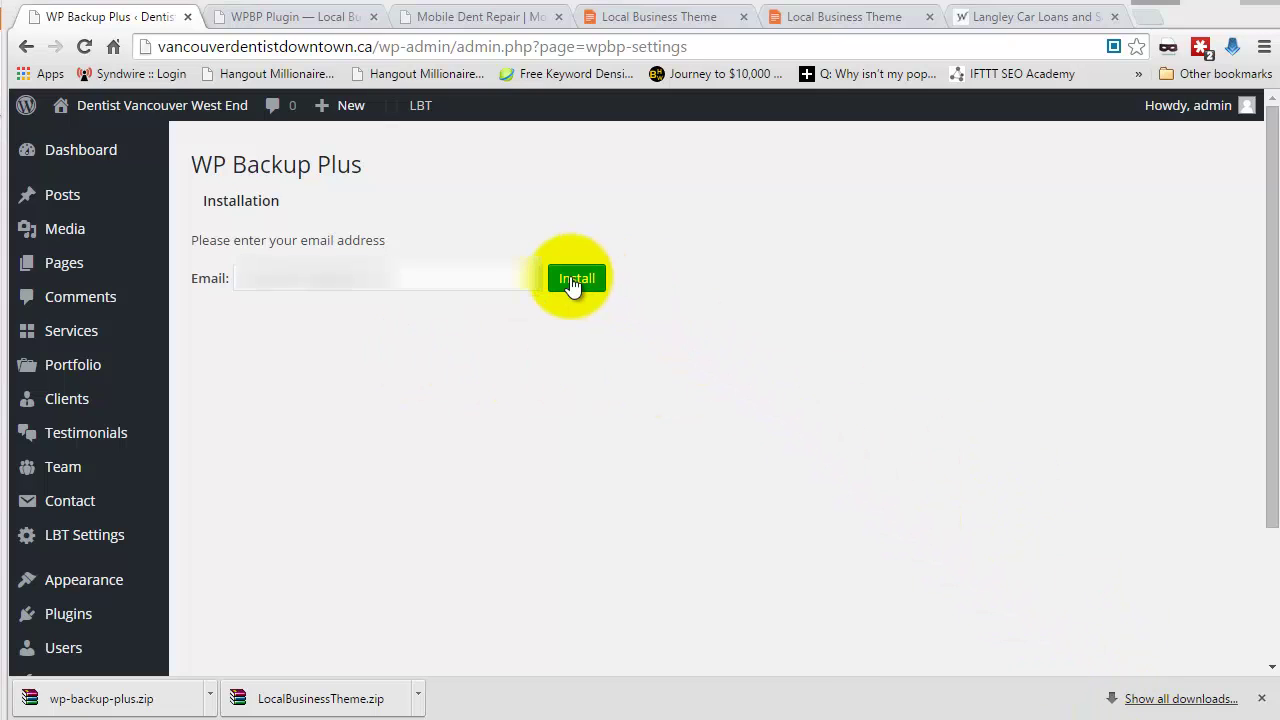
{"action": "left_click", "coordinate": [574, 278]}
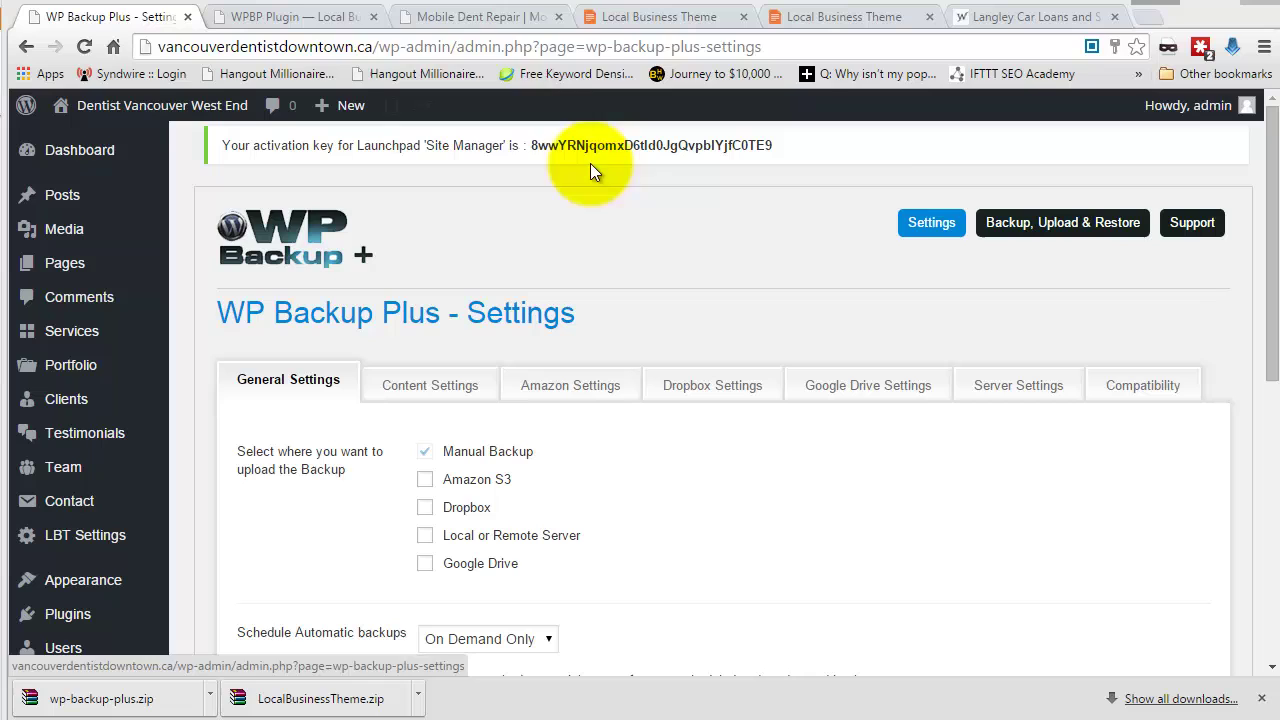
Download wpbp-lbt-mobiledentrepair.zip, the Mobile Dent Repair backup, from the members area's D4Y sites page and return to the WP Backup Plus settings
{"action": "left_click", "coordinate": [295, 16]}
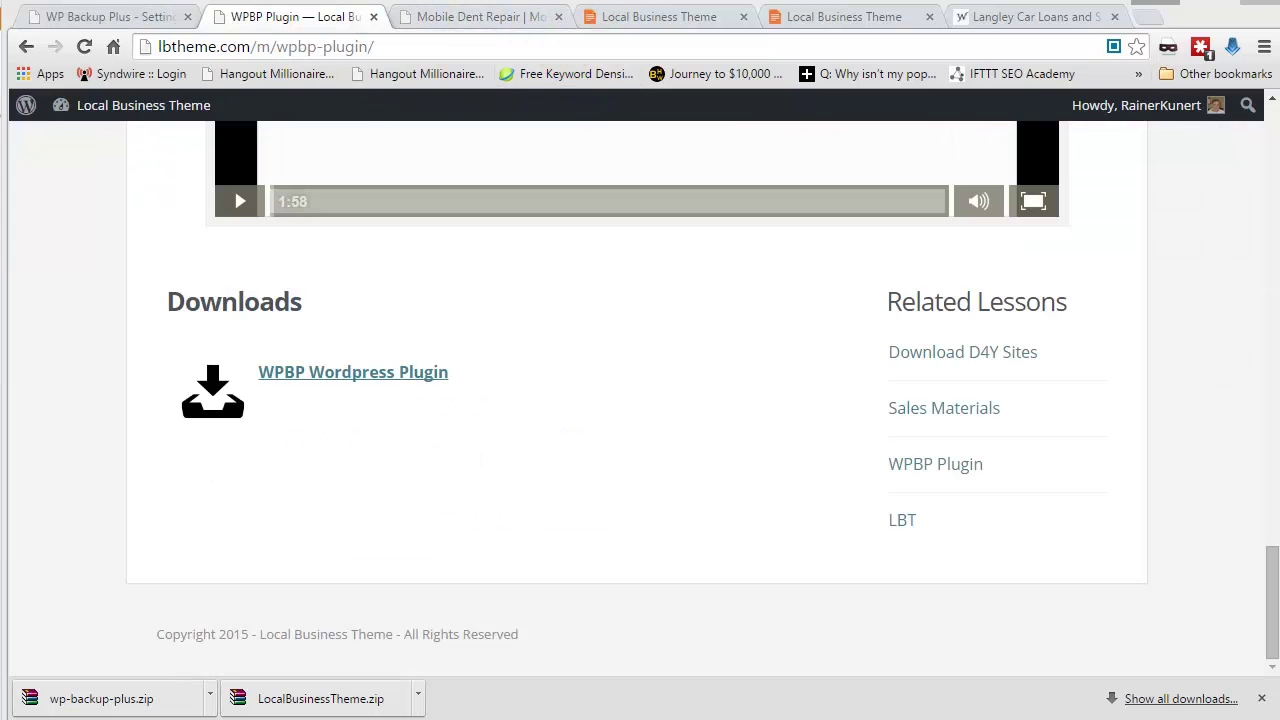
{"action": "left_click", "coordinate": [965, 353]}
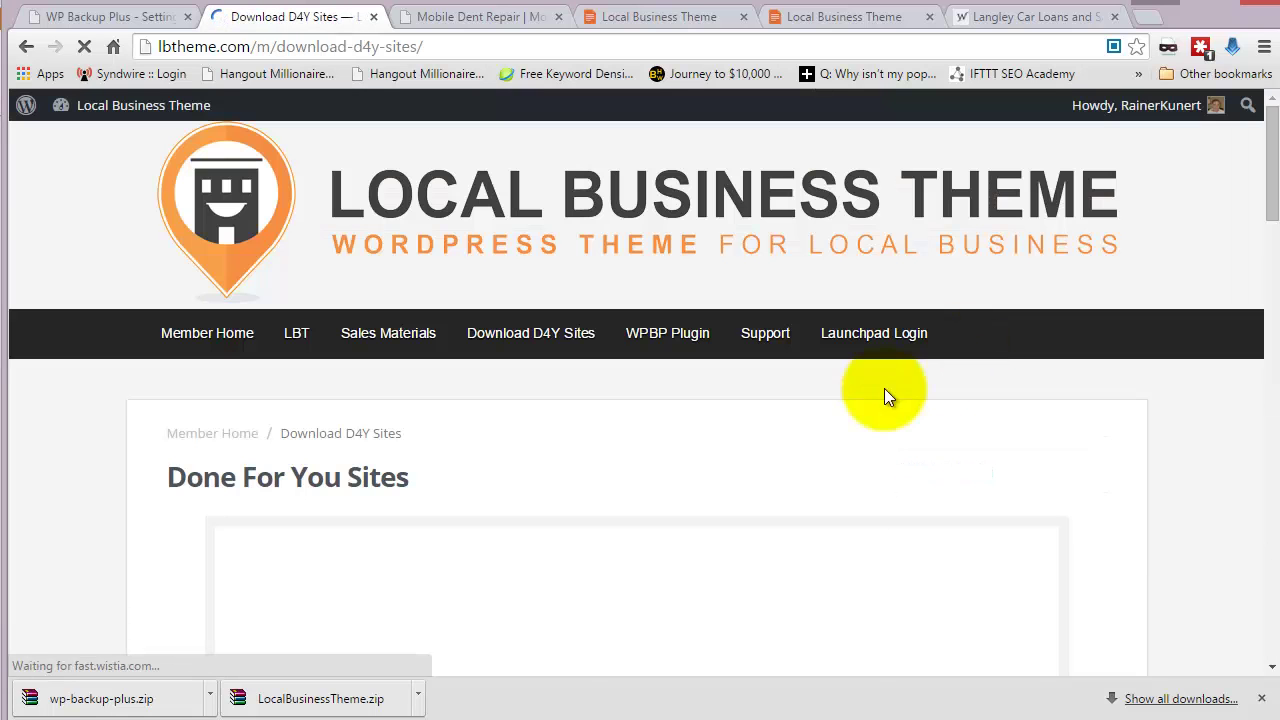
{"action": "scroll", "coordinate": [890, 432], "scroll_direction": "down", "scroll_amount": 1}
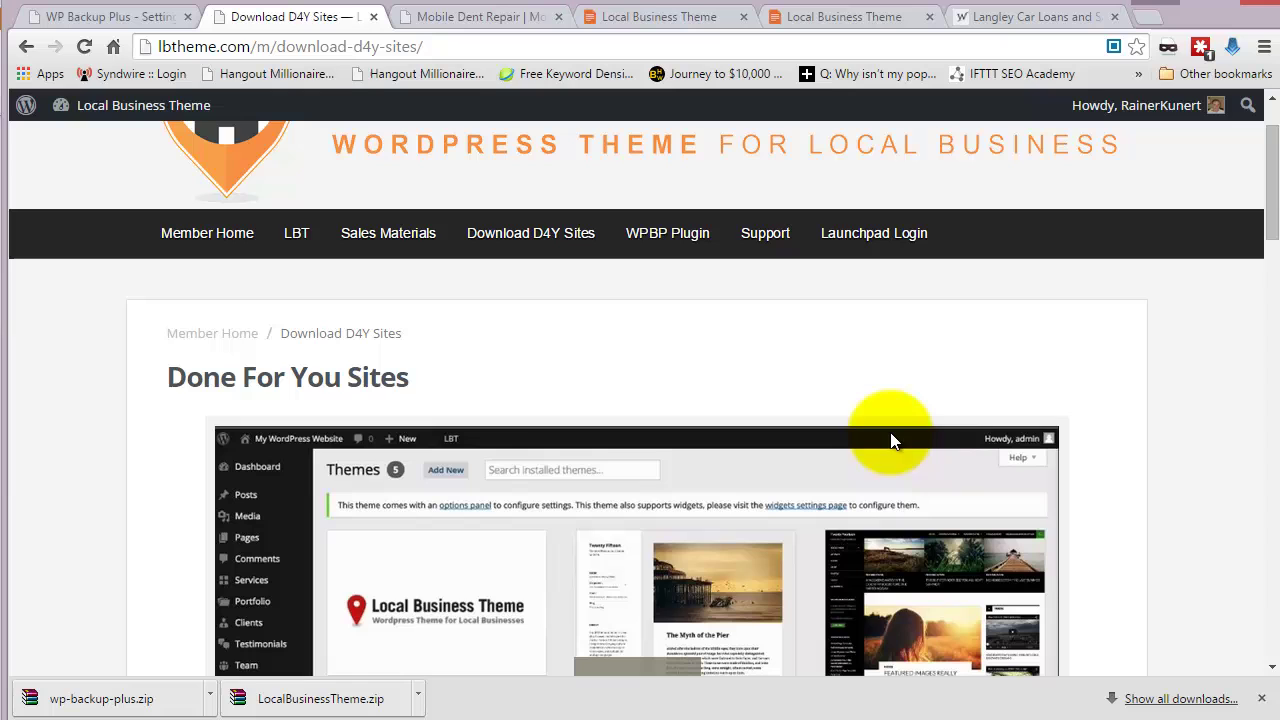
{"action": "scroll", "coordinate": [863, 394], "scroll_direction": "down", "scroll_amount": 8}
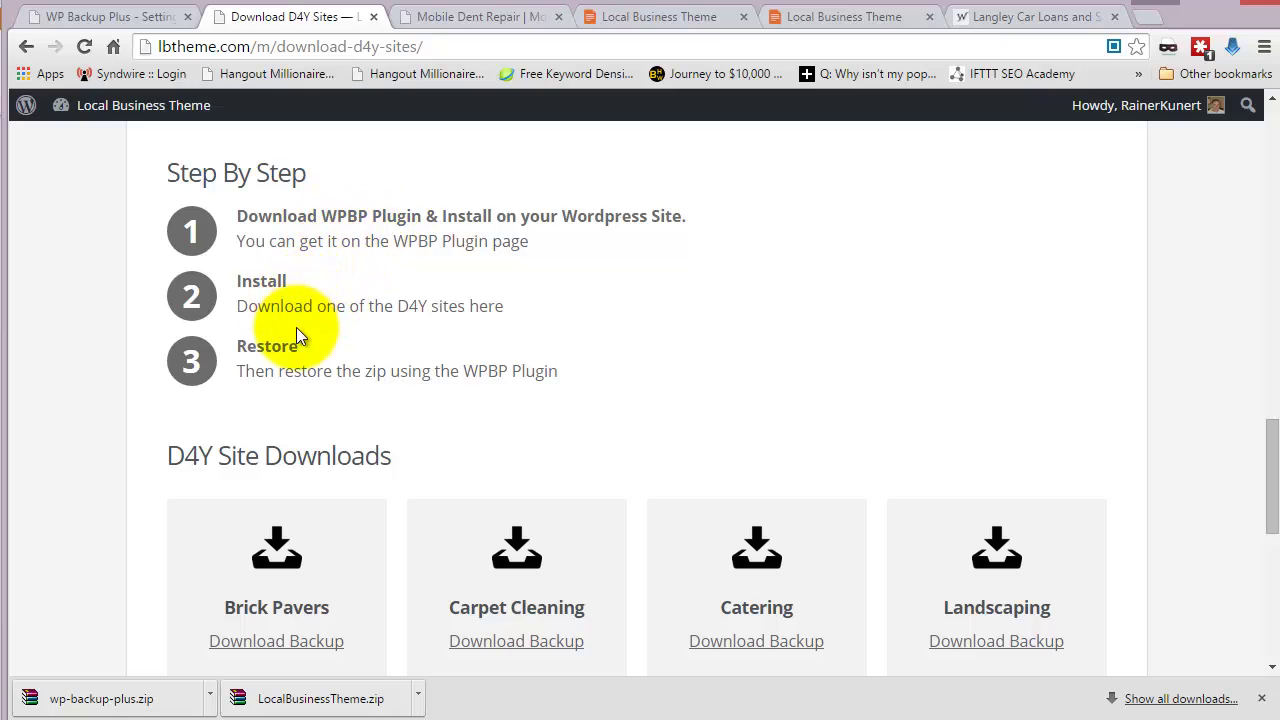
{"action": "scroll", "coordinate": [795, 384], "scroll_direction": "down", "scroll_amount": 2}
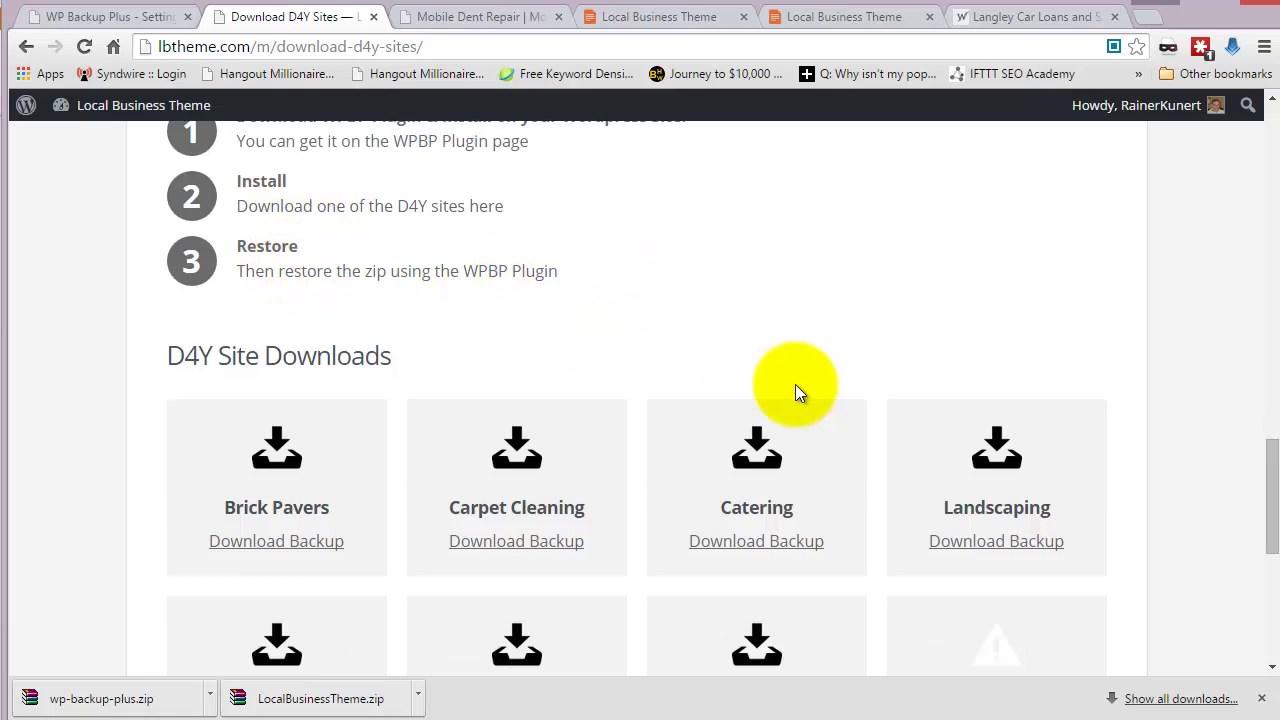
{"action": "scroll", "coordinate": [1214, 358], "scroll_direction": "down", "scroll_amount": 1}
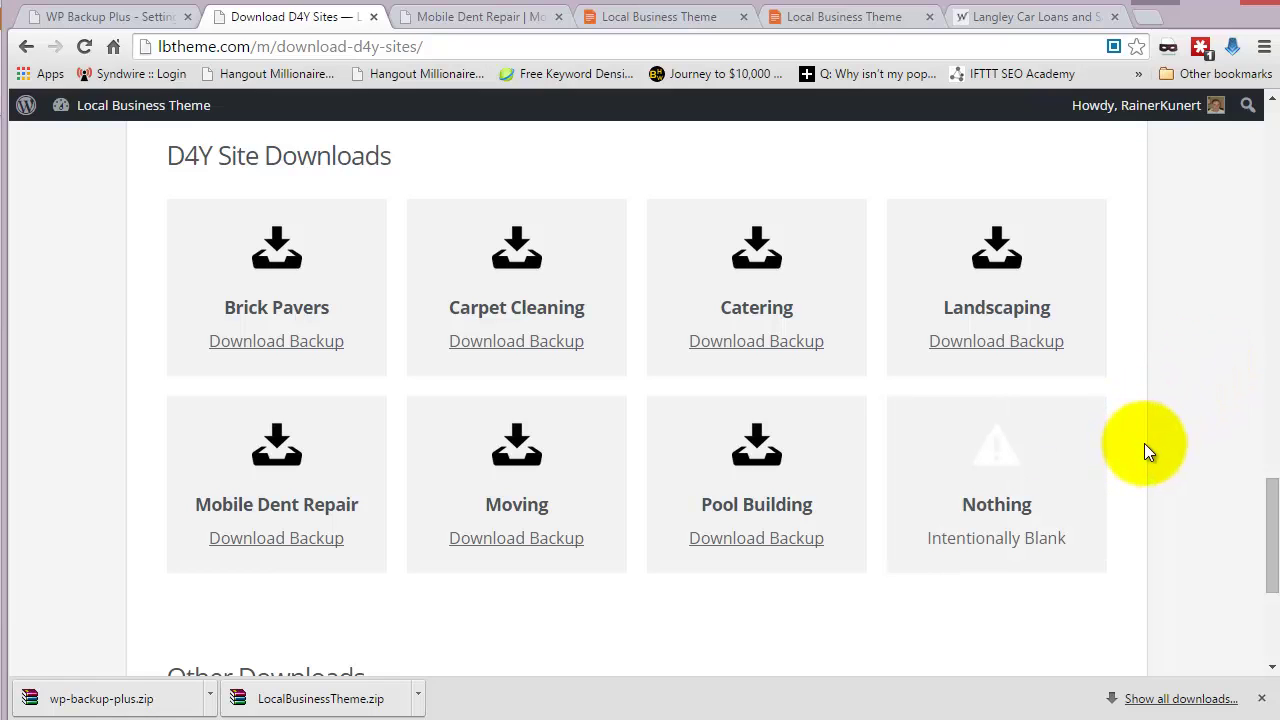
{"action": "left_click", "coordinate": [267, 540]}
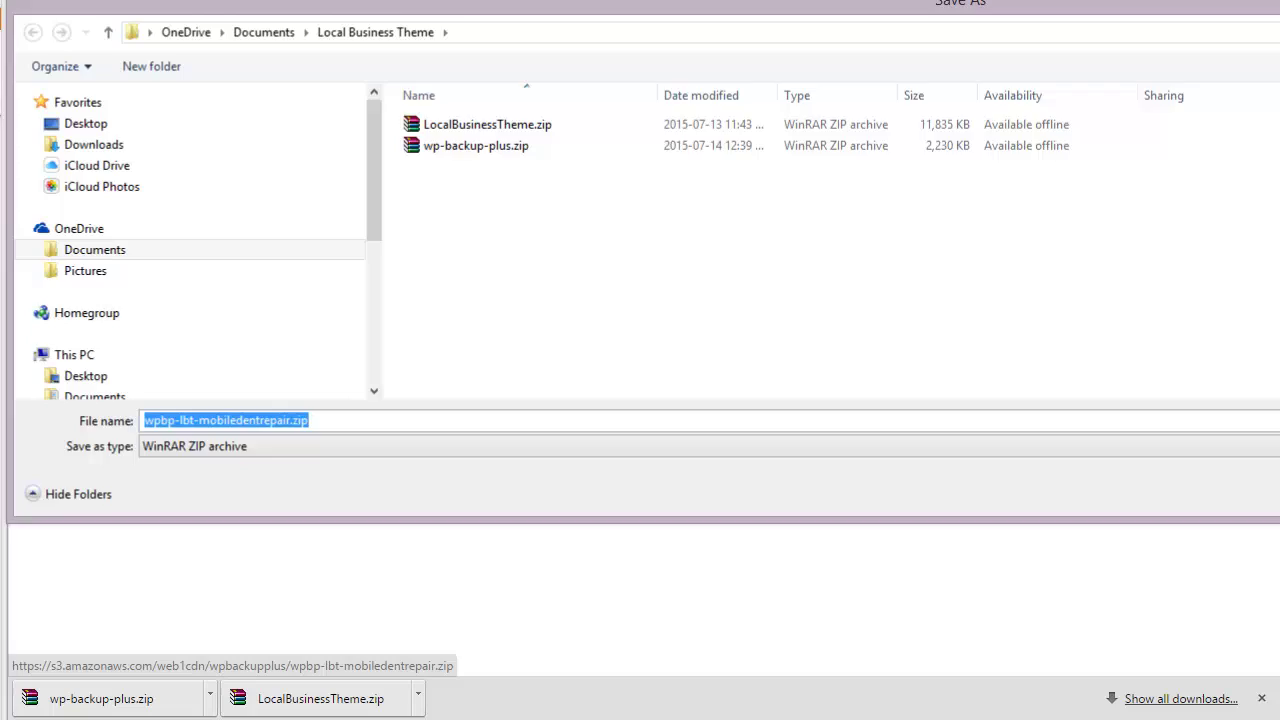
{"action": "key", "text": "Return"}
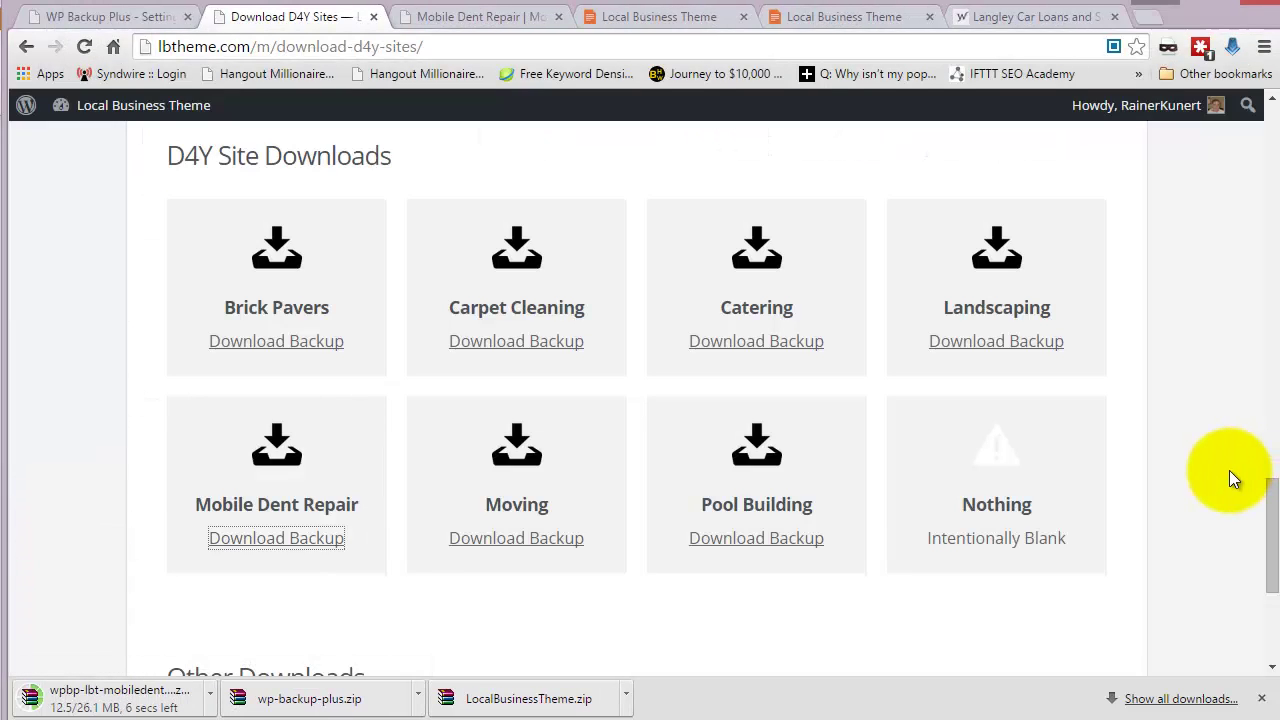
{"action": "left_click", "coordinate": [93, 16]}
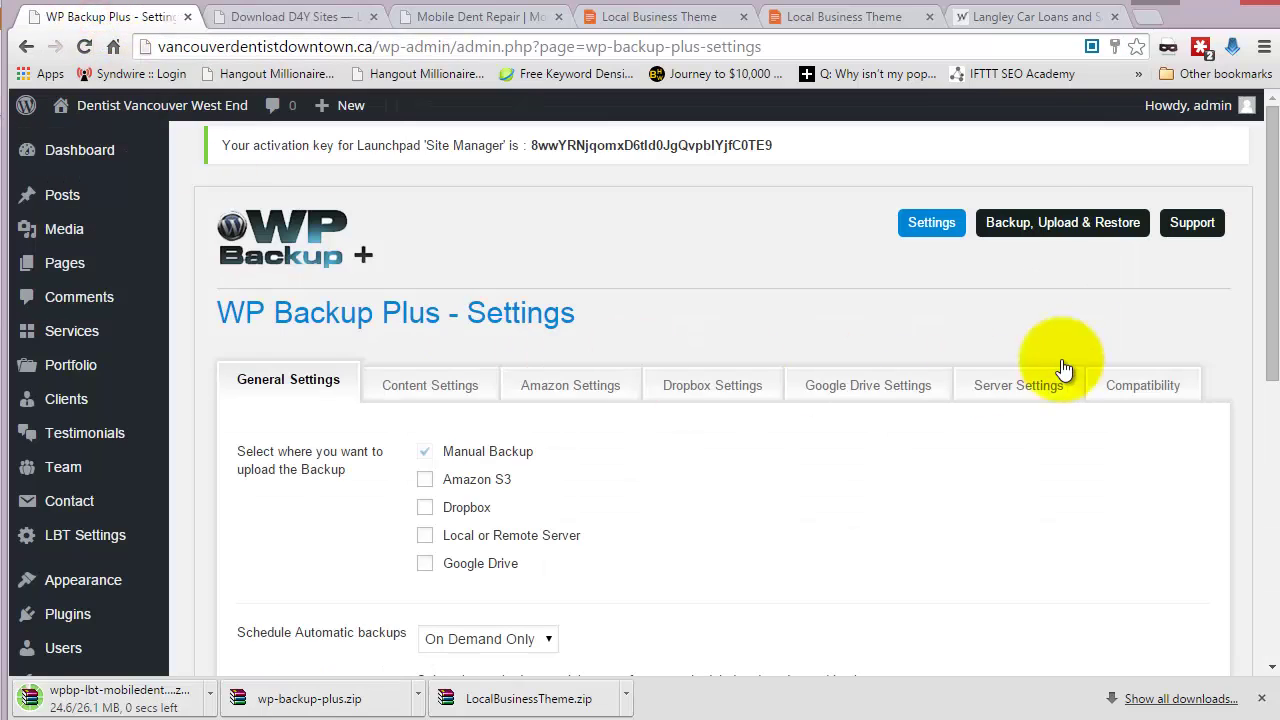
Choose wpbp-lbt-mobiledentrepair.zip as the backup to upload in WP Backup Plus and confirm restoring it
{"action": "left_click", "coordinate": [1041, 221]}
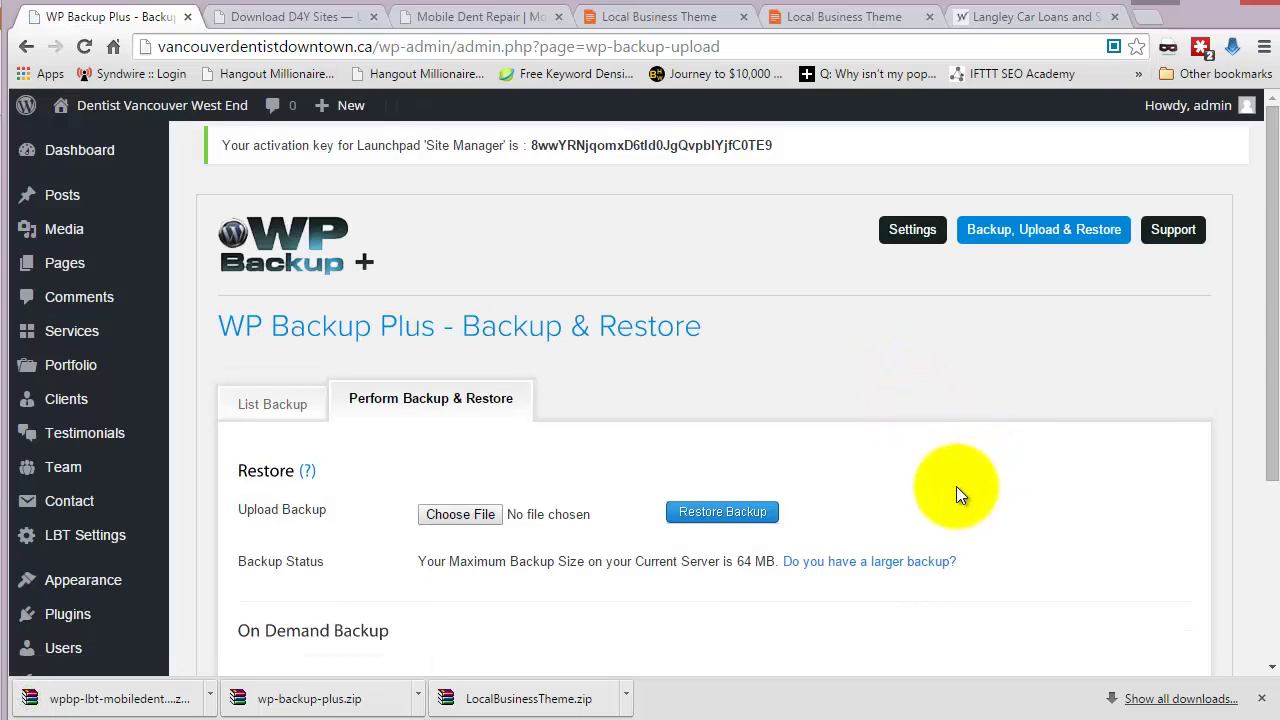
{"action": "left_click", "coordinate": [456, 517]}
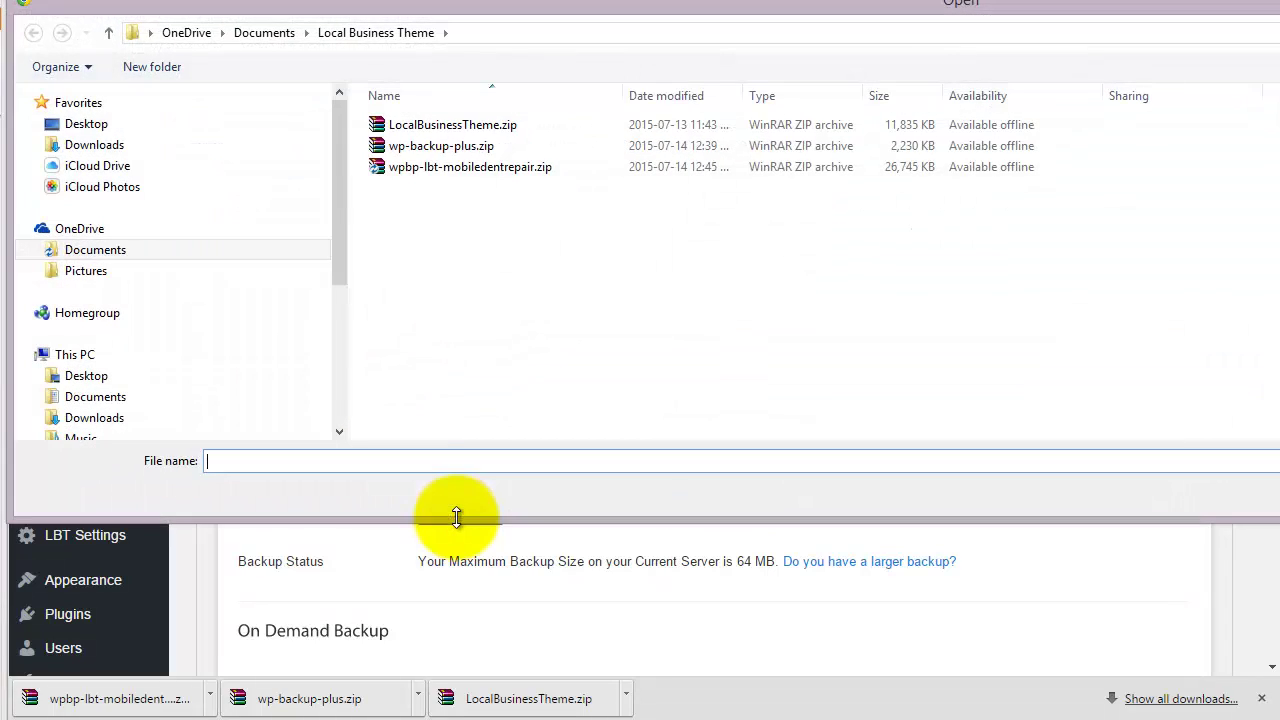
{"action": "left_click", "coordinate": [452, 168]}
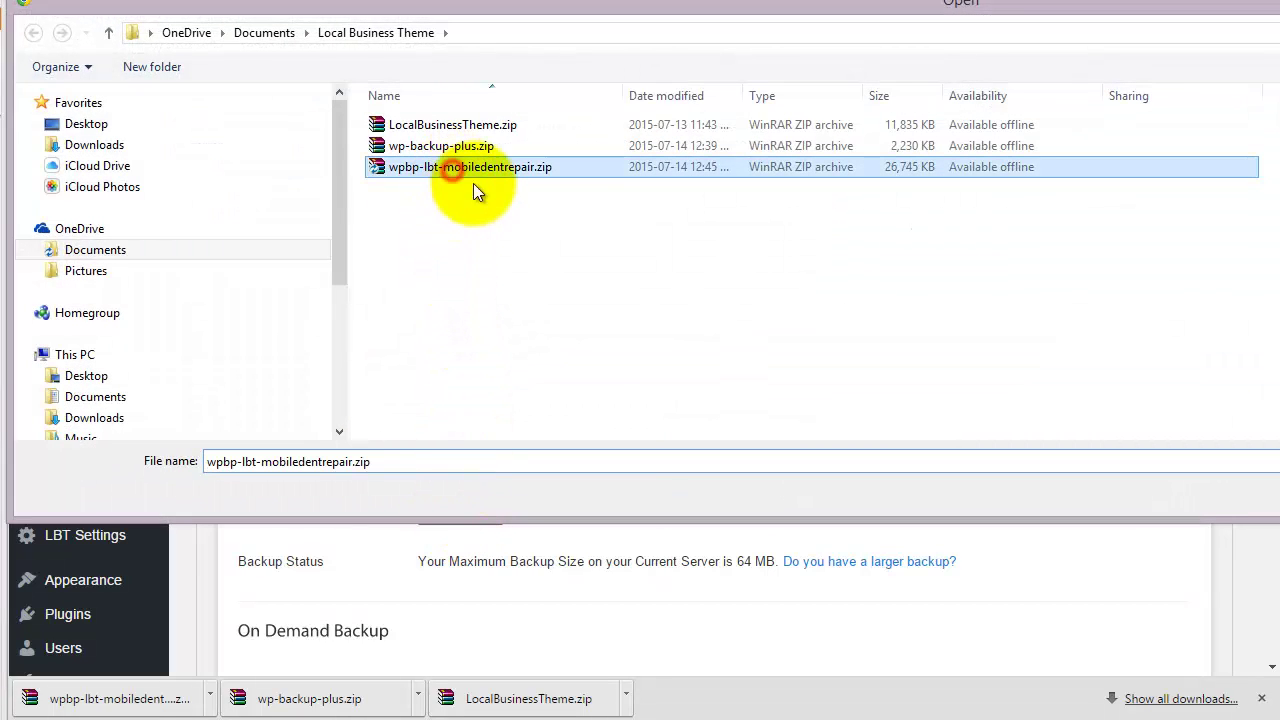
{"action": "key", "text": "Return"}
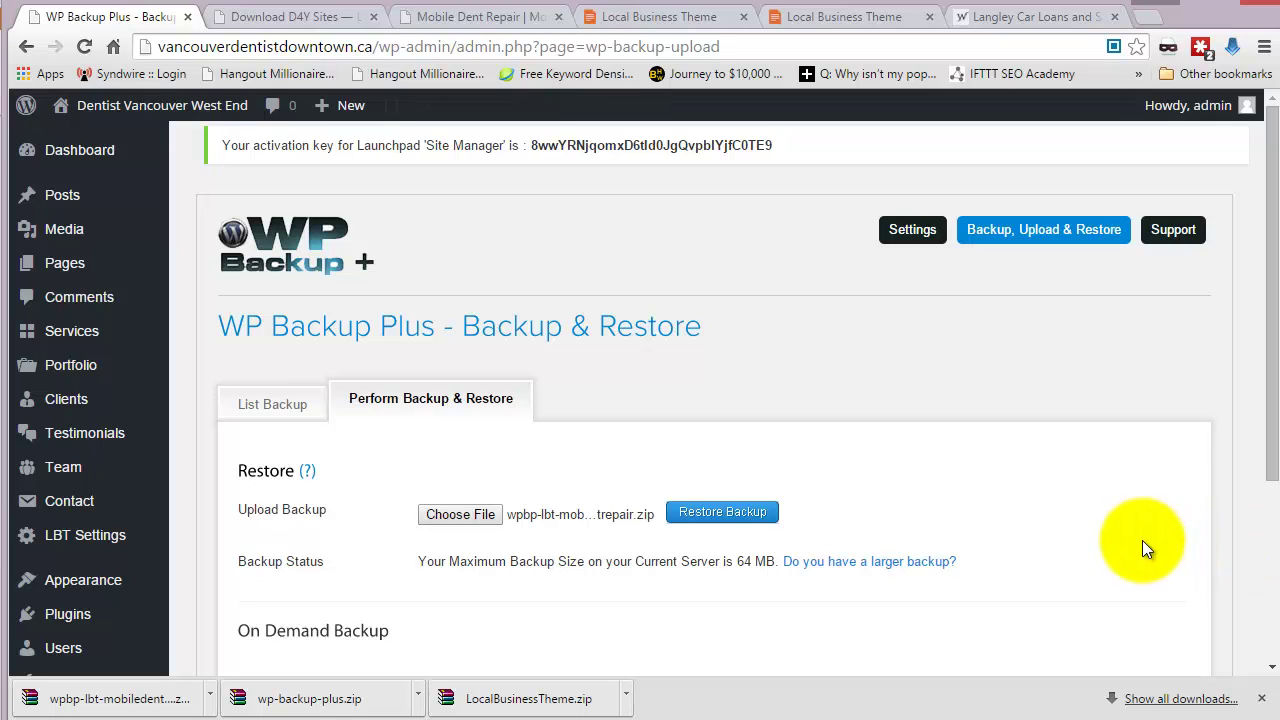
{"action": "left_click", "coordinate": [707, 511]}
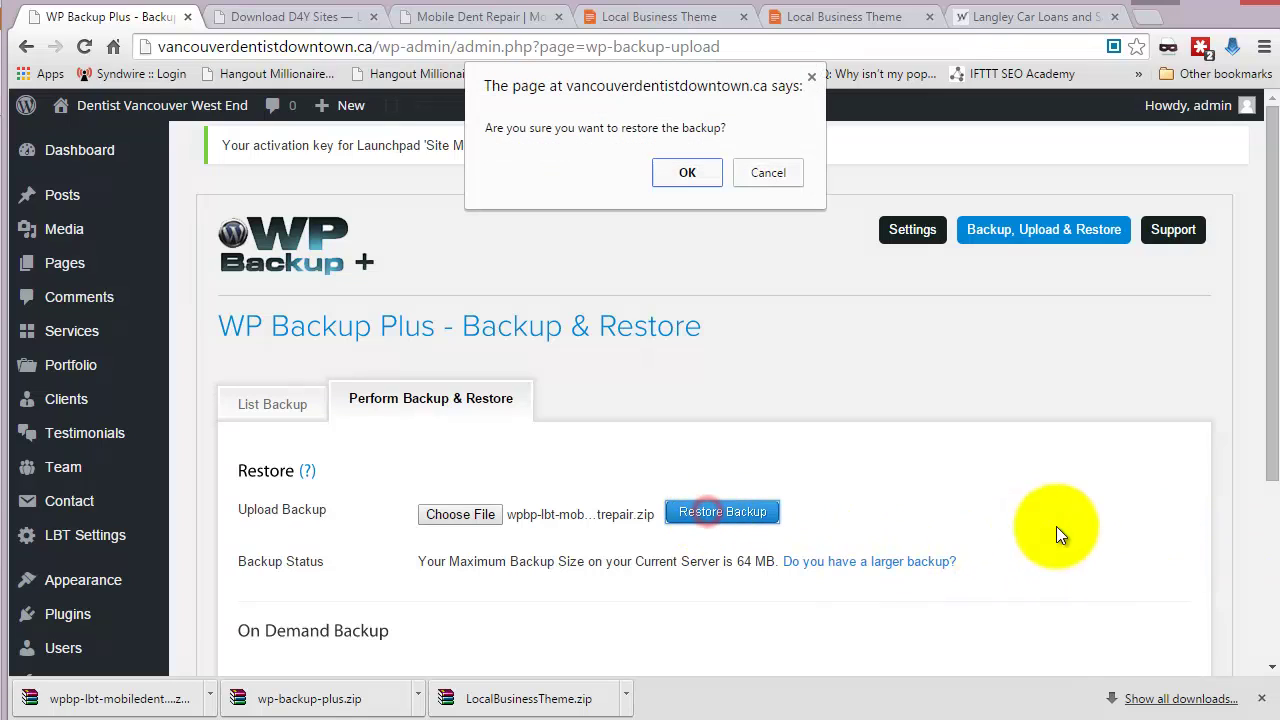
{"action": "left_click", "coordinate": [687, 178]}
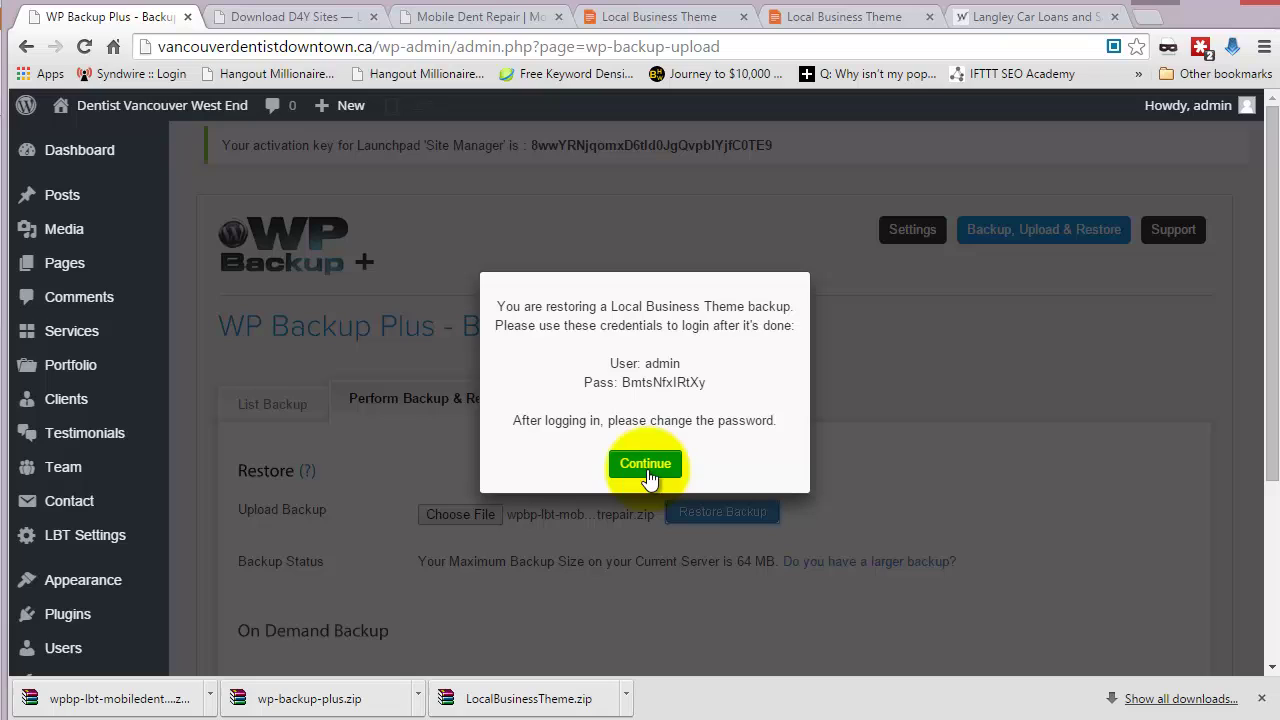
Copy the generated admin password from the restore notice and continue with the restore
{"action": "left_click", "coordinate": [623, 382]}
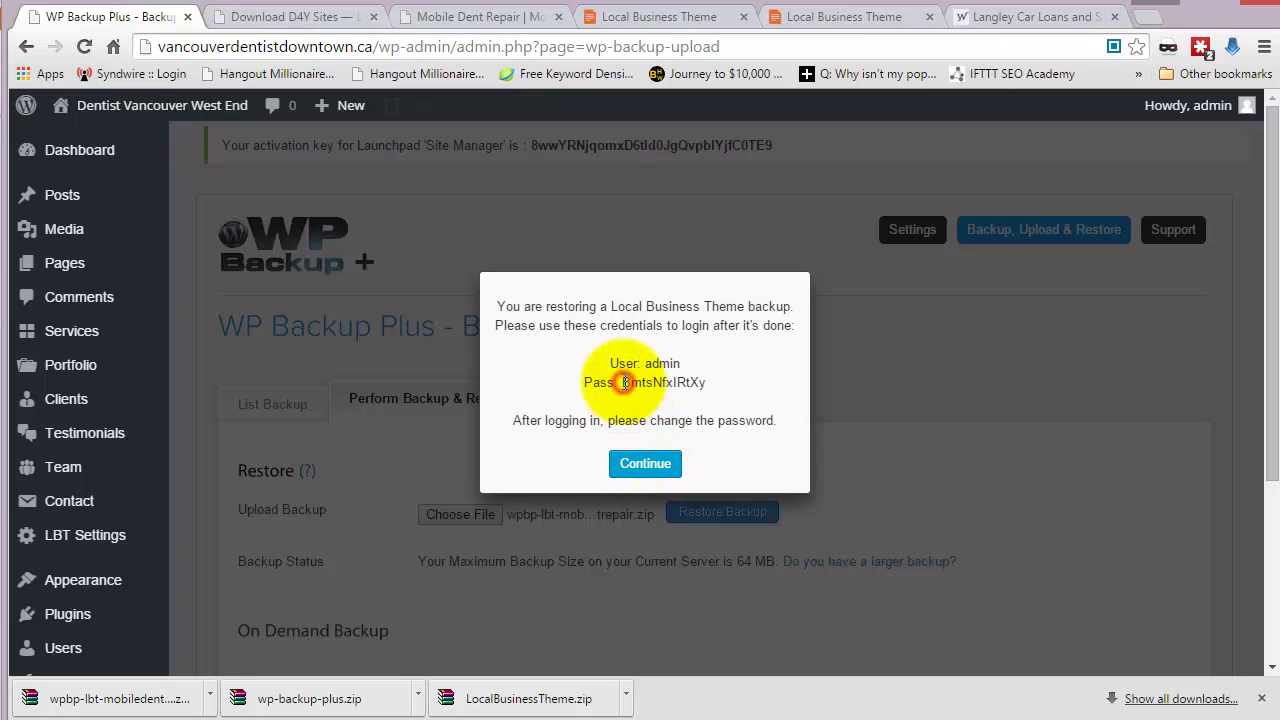
{"action": "left_click_drag", "start_coordinate": [623, 382], "coordinate": [709, 382]}
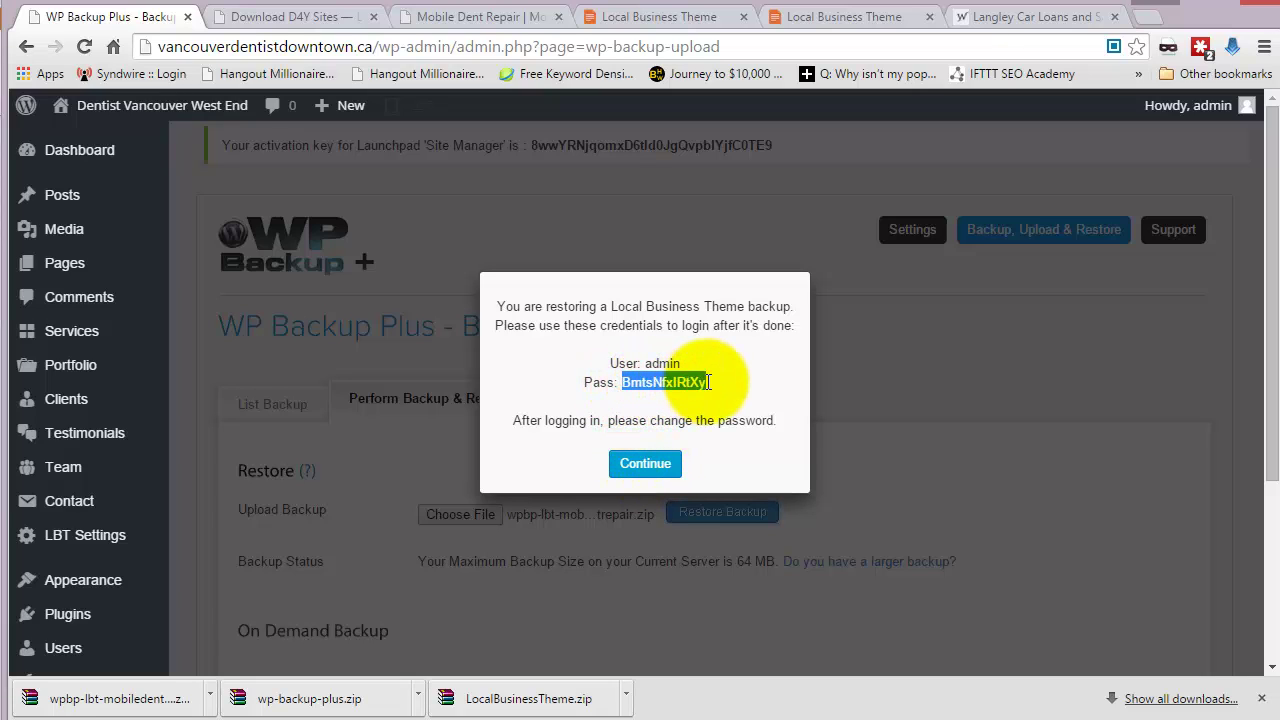
{"action": "right_click", "coordinate": [646, 380]}
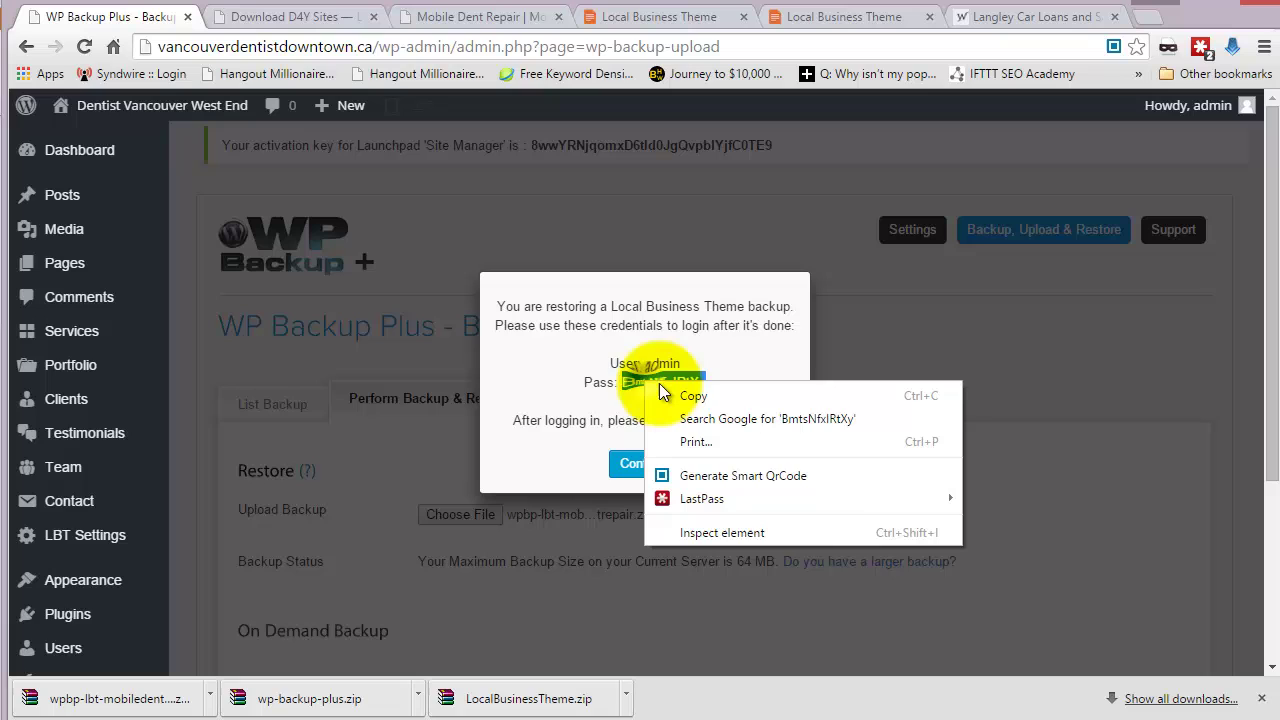
{"action": "left_click", "coordinate": [690, 398]}
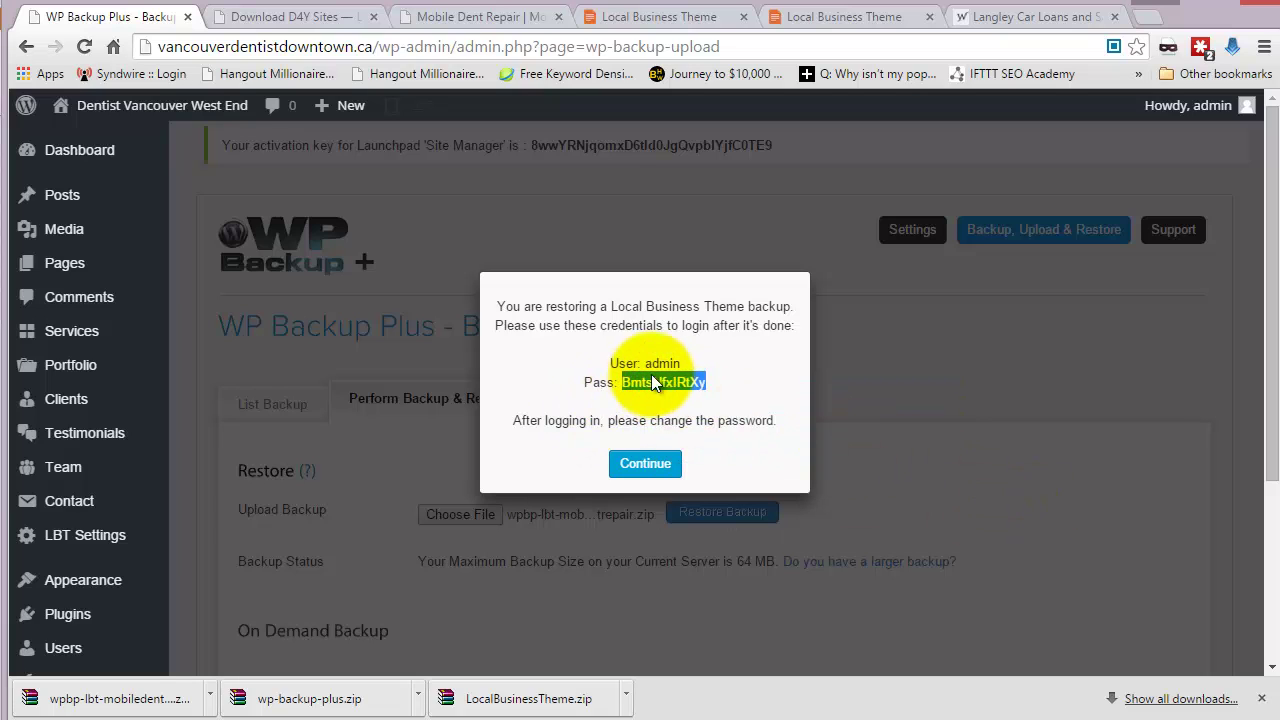
{"action": "left_click", "coordinate": [648, 468]}
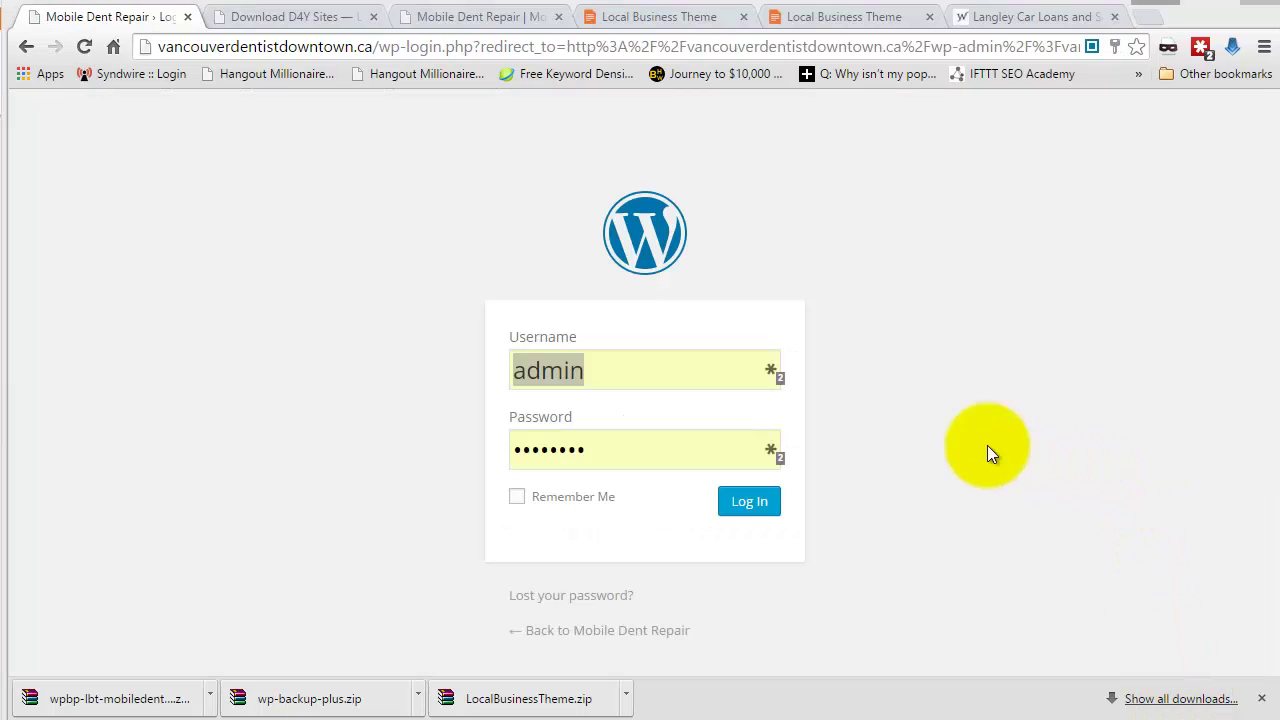
Replace the prefilled login password with the copied account password, enable Remember Me and log in to the restored site
{"action": "left_click_drag", "start_coordinate": [648, 449], "coordinate": [434, 471]}
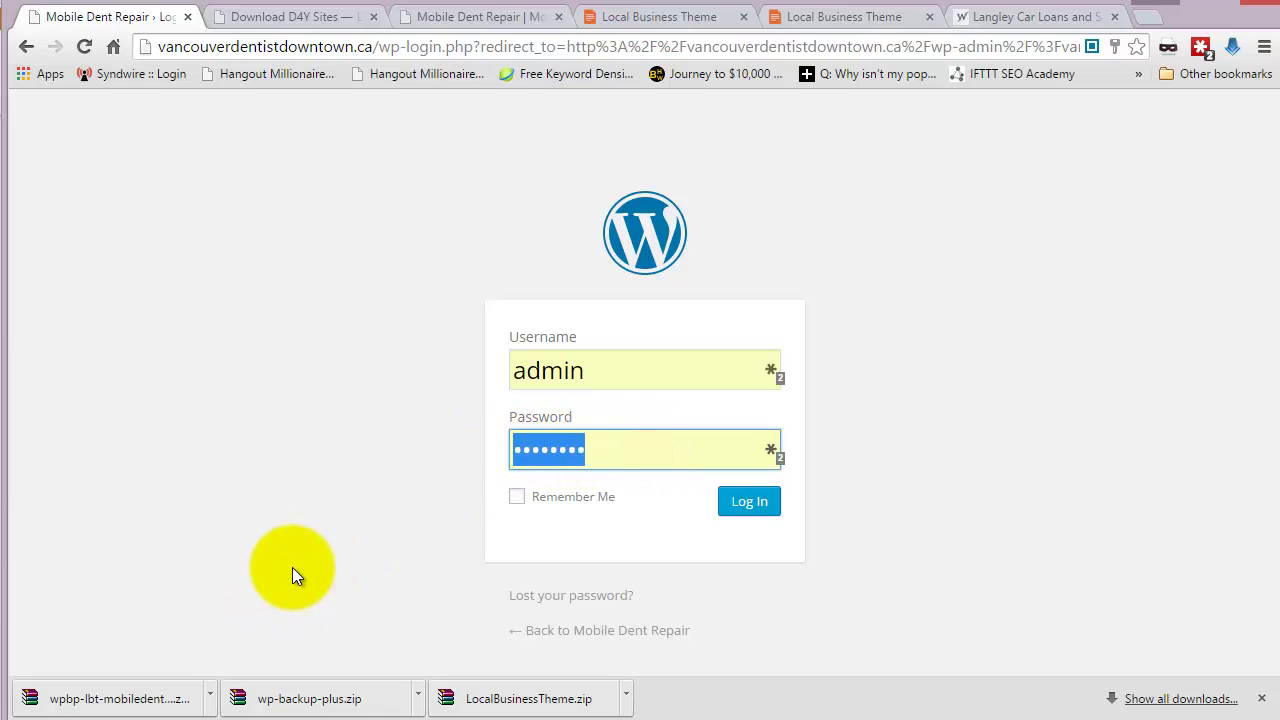
{"action": "key", "text": "ctrl+v"}
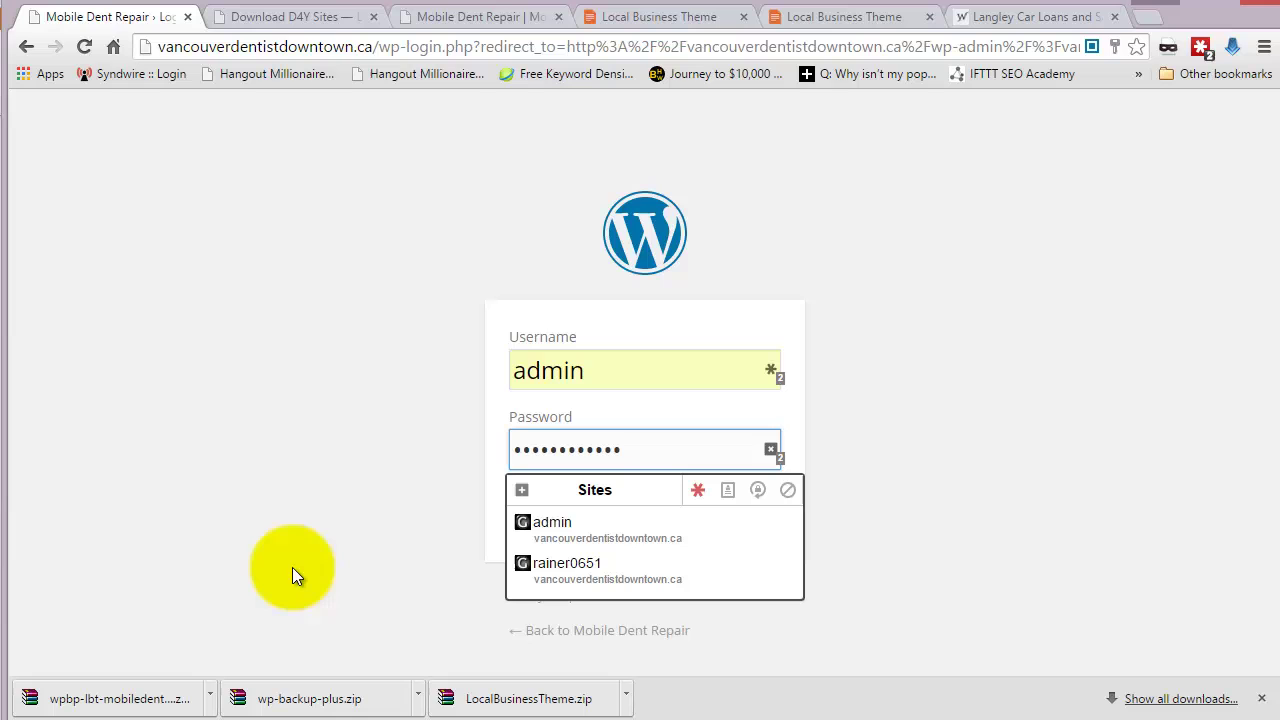
{"action": "left_click", "coordinate": [905, 431]}
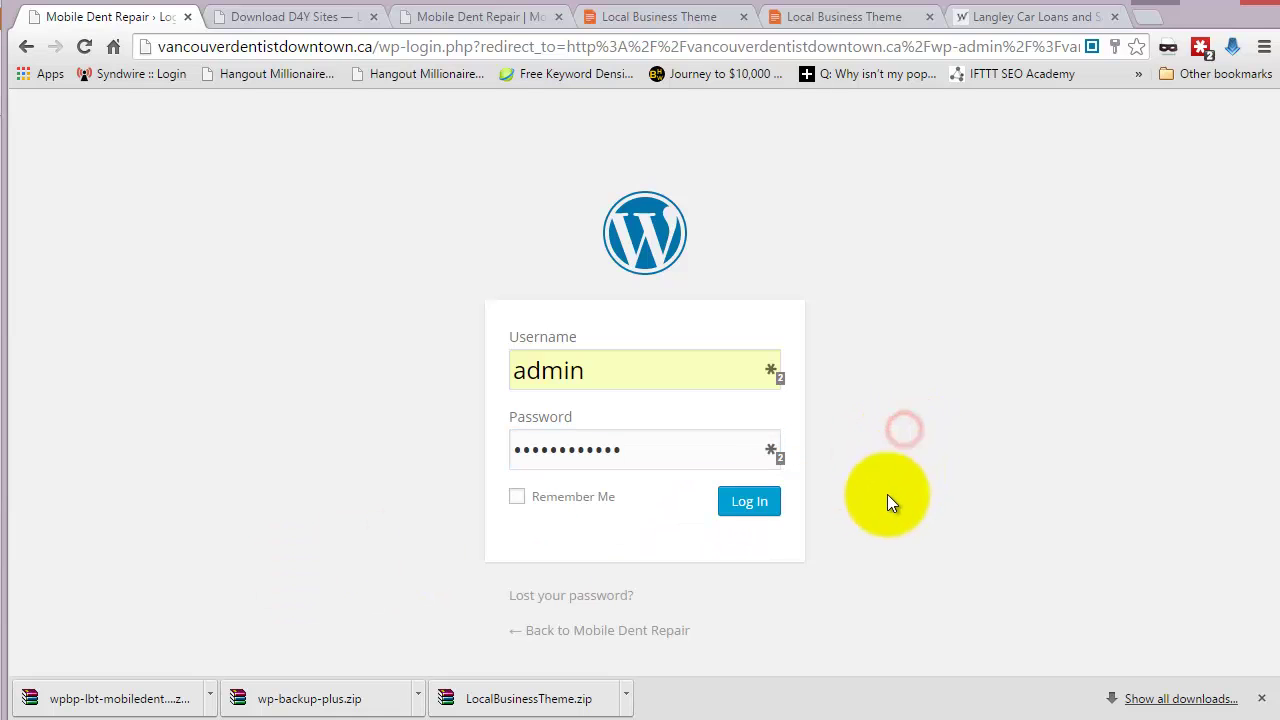
{"action": "left_click", "coordinate": [516, 497]}
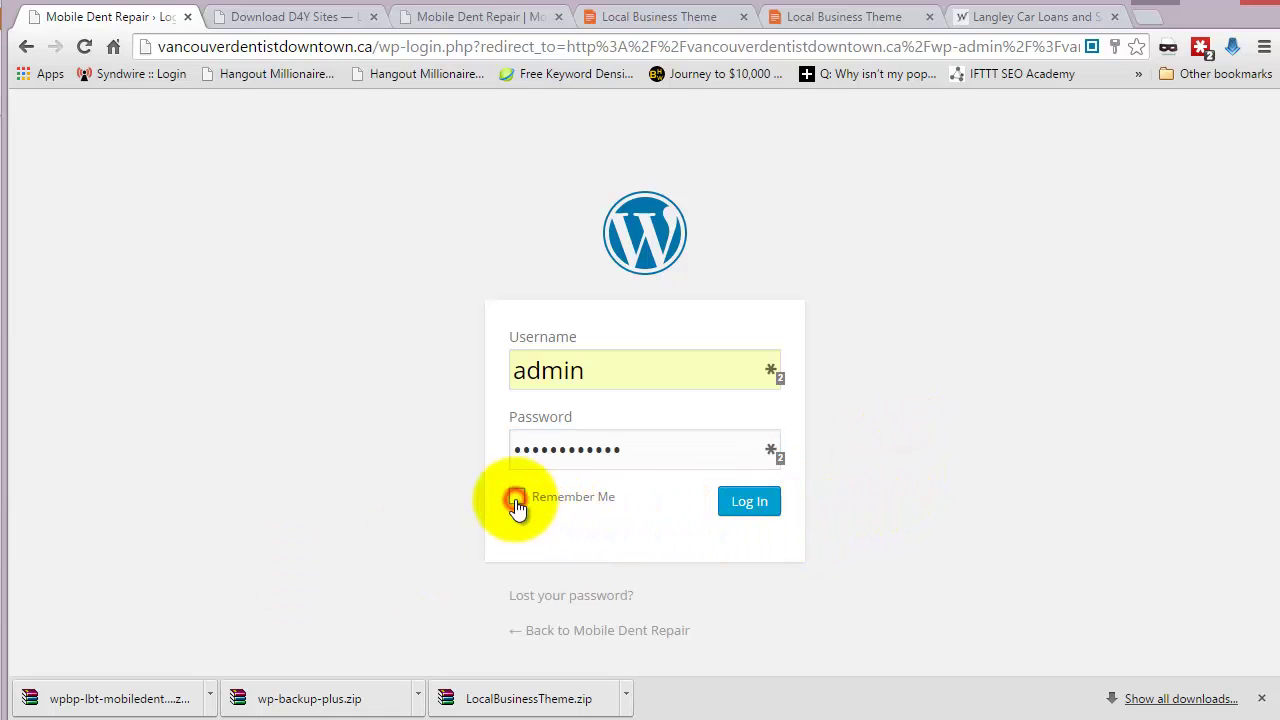
{"action": "left_click", "coordinate": [768, 518]}
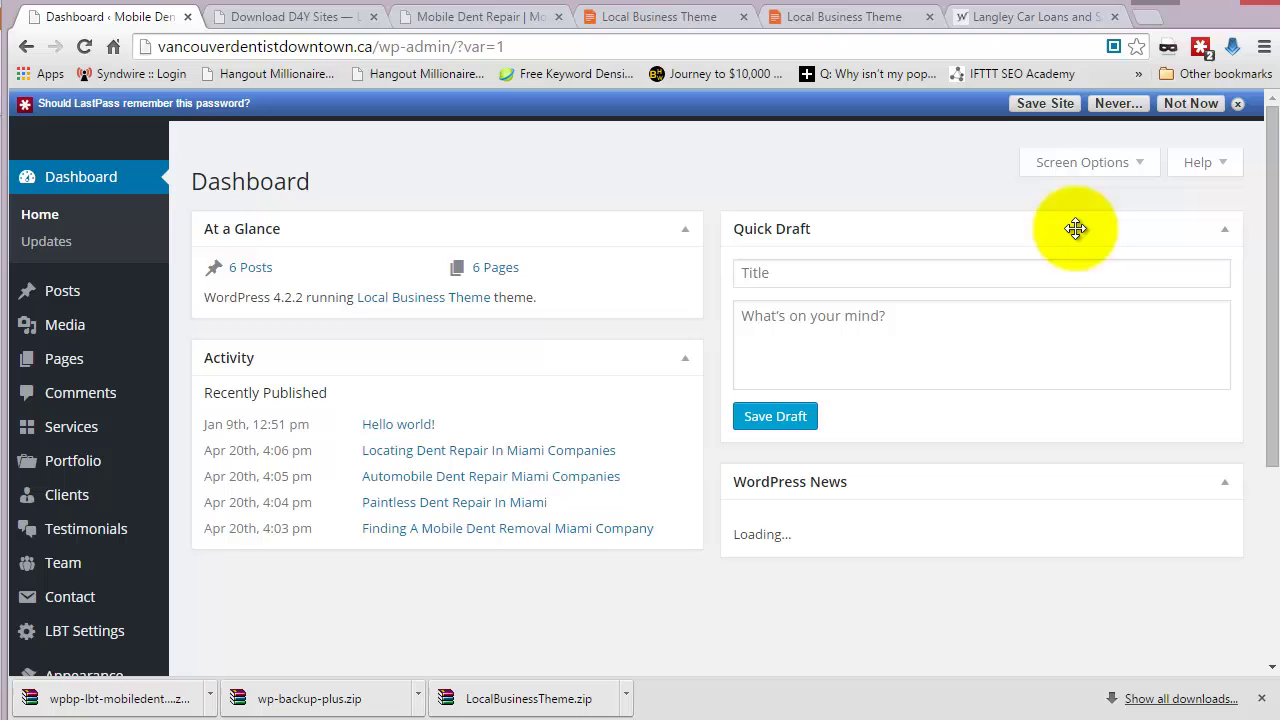
Save the vancouverdentistdowntown.ca login as a new site in LastPass
{"action": "left_click", "coordinate": [1044, 105]}
{"action": "scroll", "coordinate": [1150, 400], "scroll_direction": "down", "scroll_amount": 3}
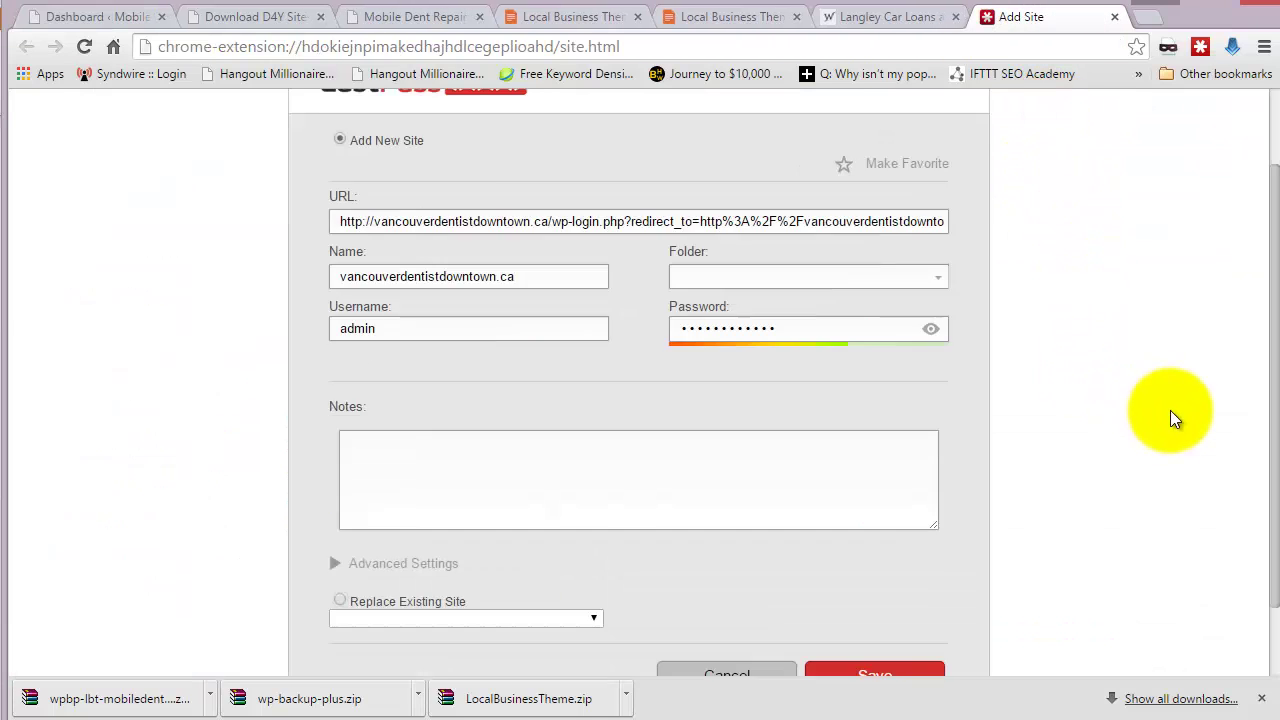
{"action": "left_click", "coordinate": [889, 588]}
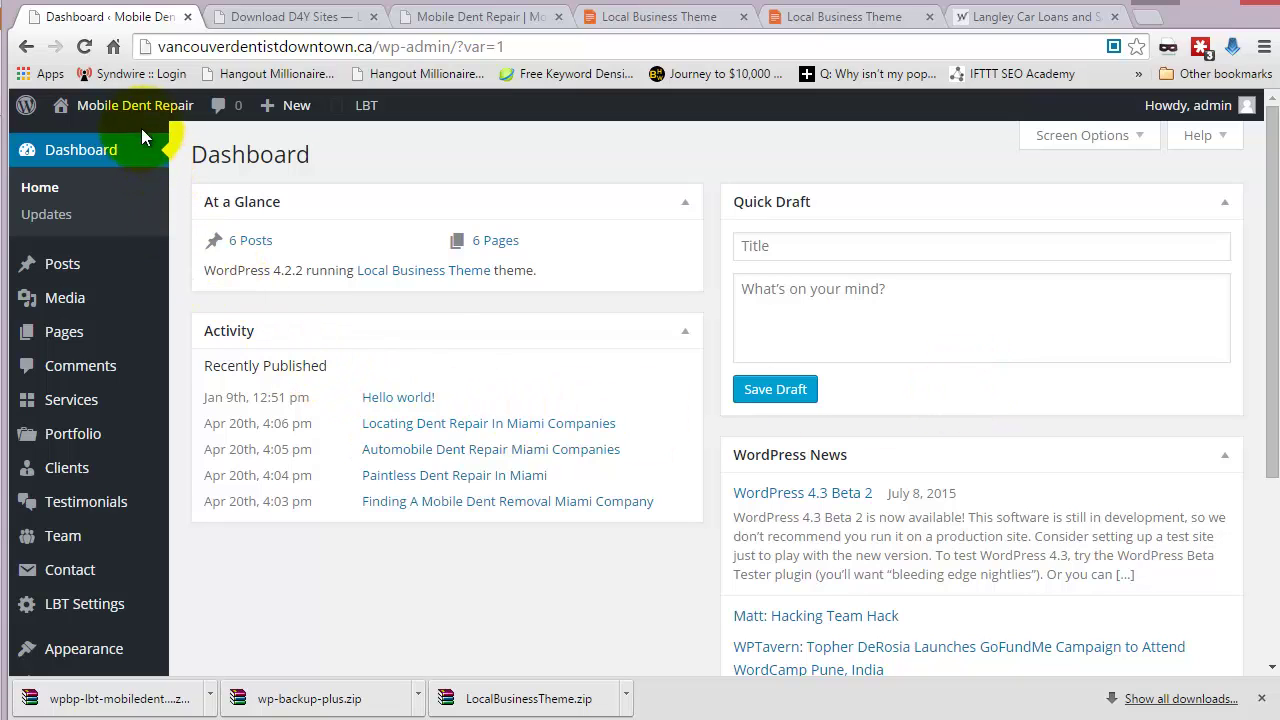
Visit the restored Mobile Dent Repair site and look through its home page down to the footer and back up
{"action": "mouse_move", "coordinate": [120, 108]}
{"action": "left_click", "coordinate": [82, 140]}
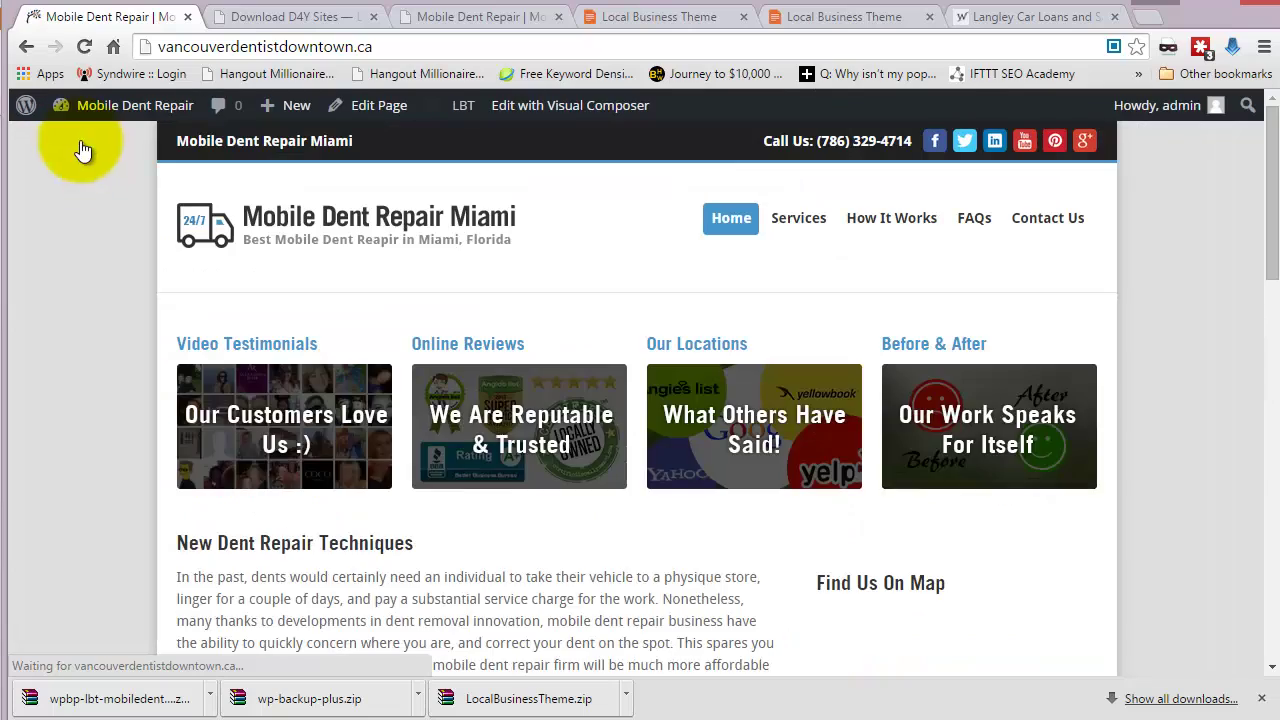
{"action": "scroll", "coordinate": [63, 257], "scroll_direction": "down", "scroll_amount": 7}
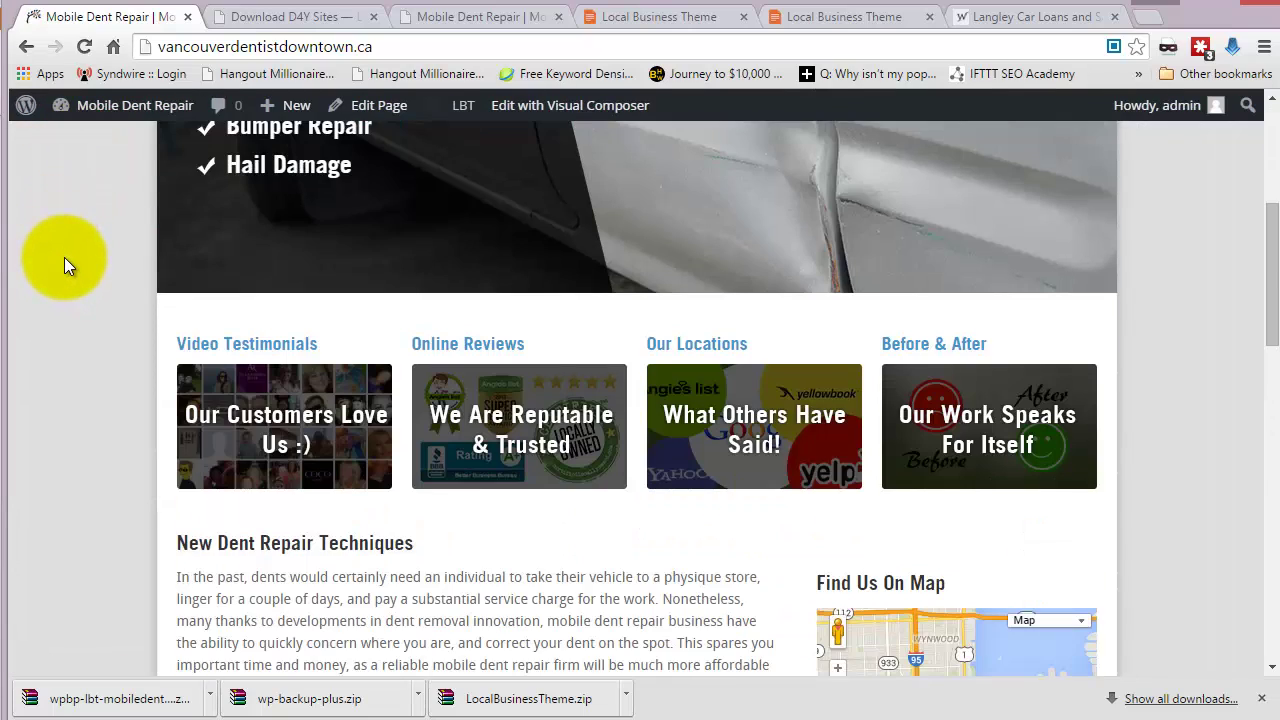
{"action": "scroll", "coordinate": [64, 259], "scroll_direction": "down", "scroll_amount": 9}
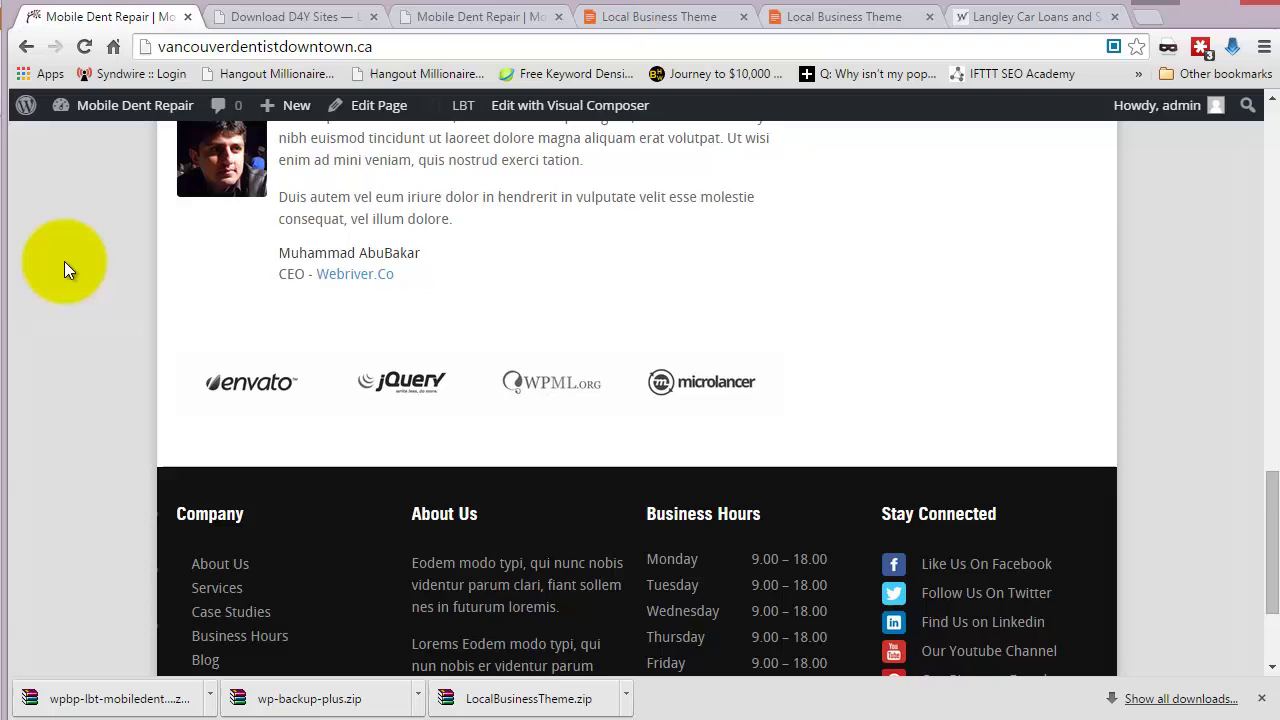
{"action": "scroll", "coordinate": [64, 261], "scroll_direction": "up", "scroll_amount": 15}
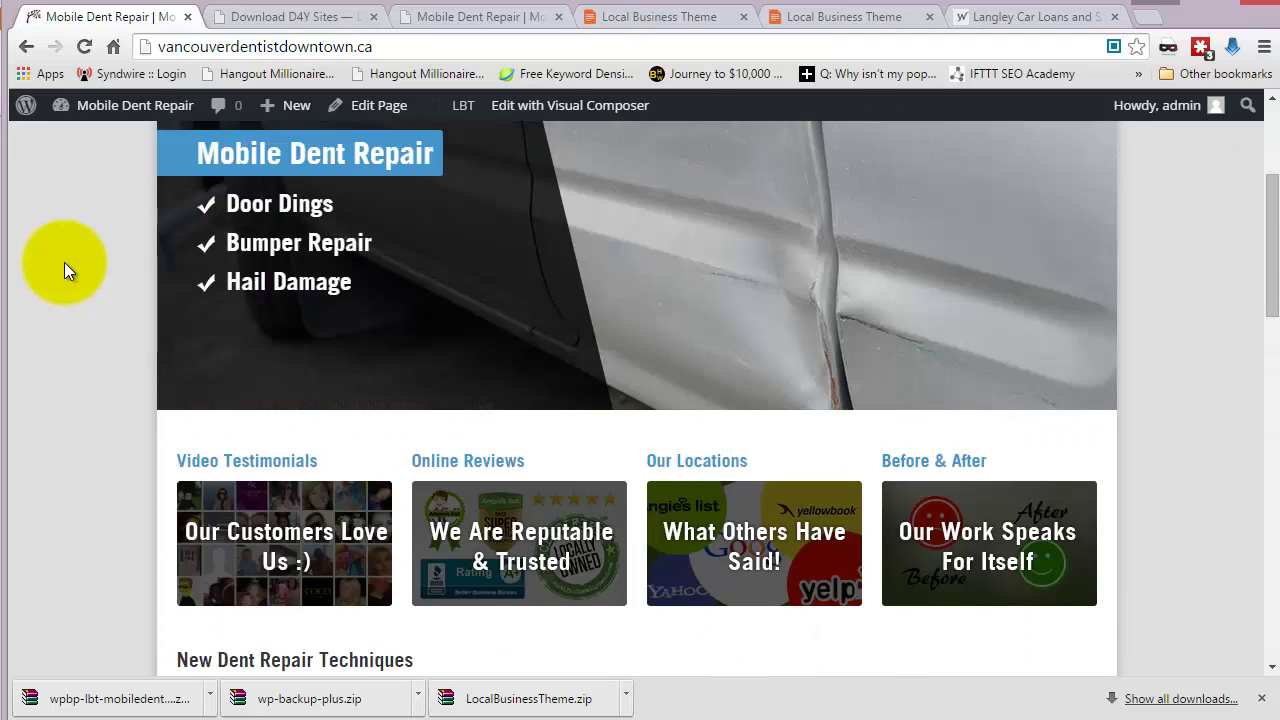